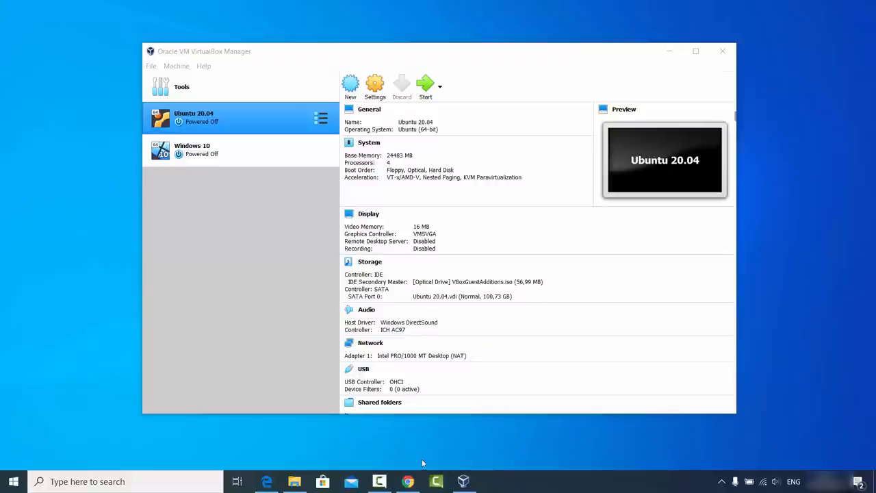
Bring Chrome with the Google results for 'virtualbox' to the front
click(408, 481)
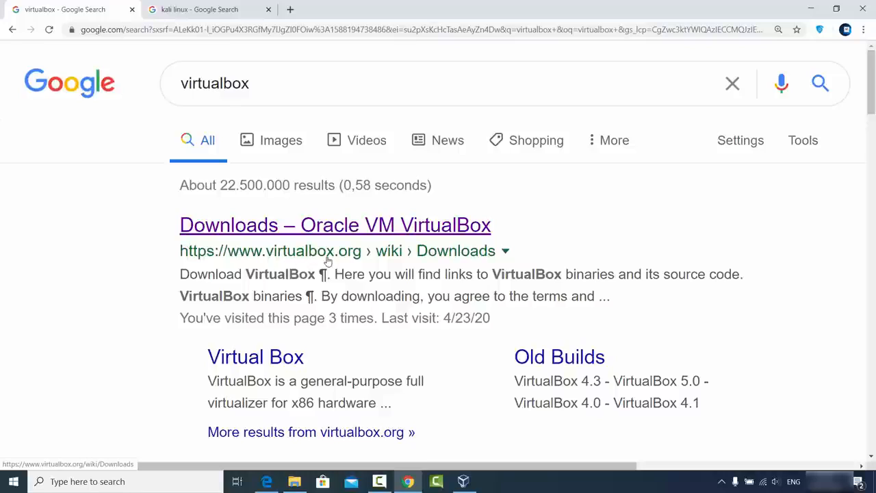
Open the 'Downloads – Oracle VM VirtualBox' page and point out the Windows hosts download link
click(333, 224)
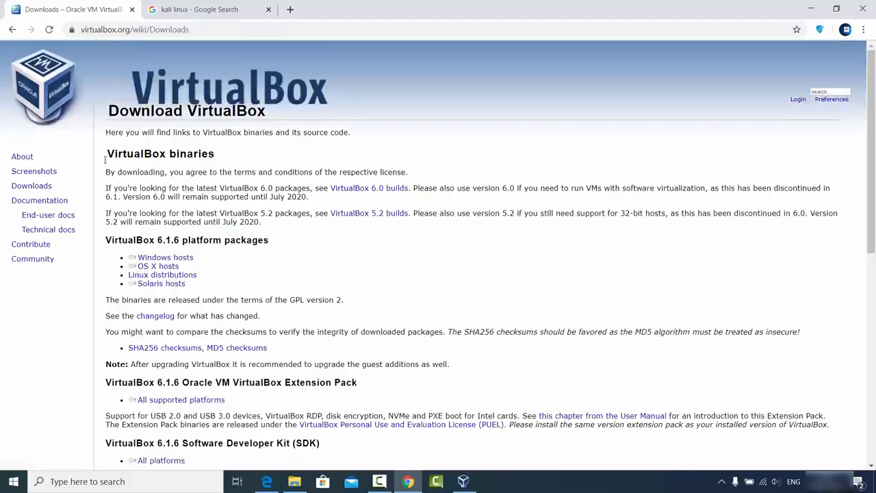
double_click(34, 186)
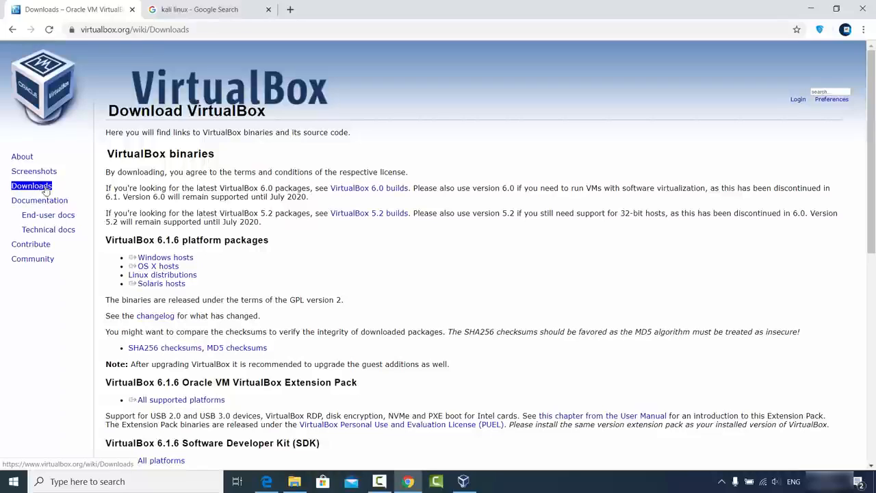
click(55, 187)
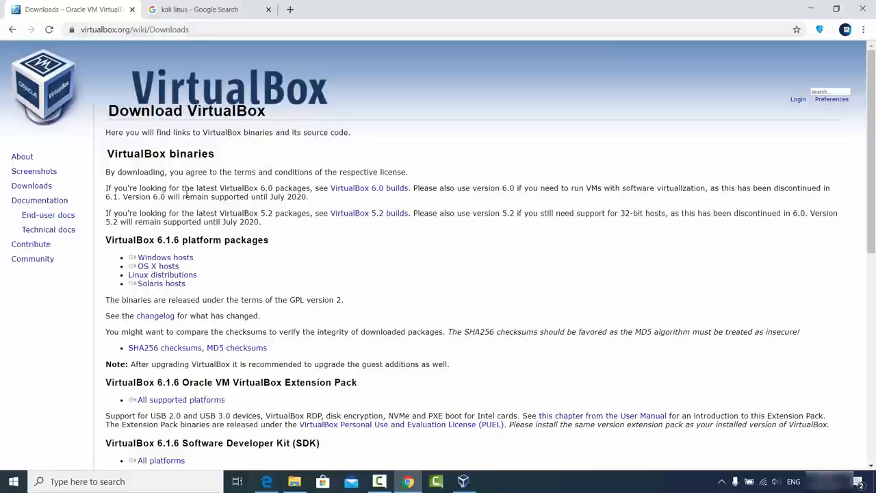
click(178, 260)
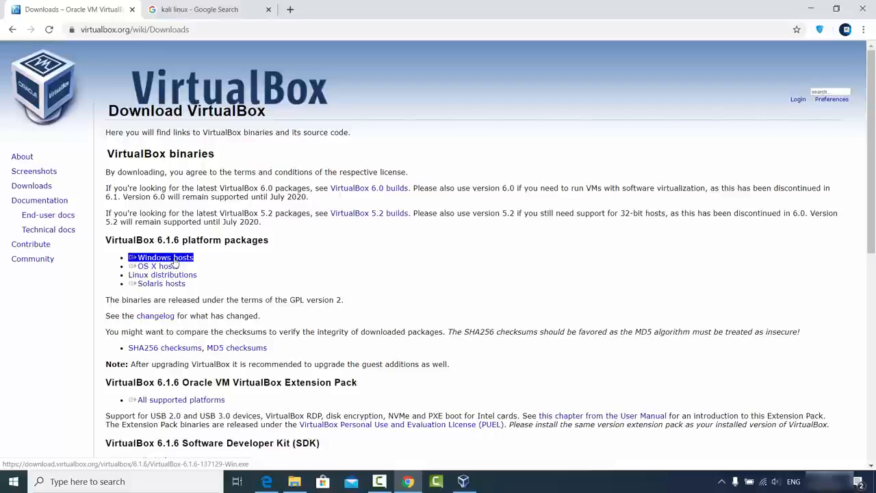
click(305, 267)
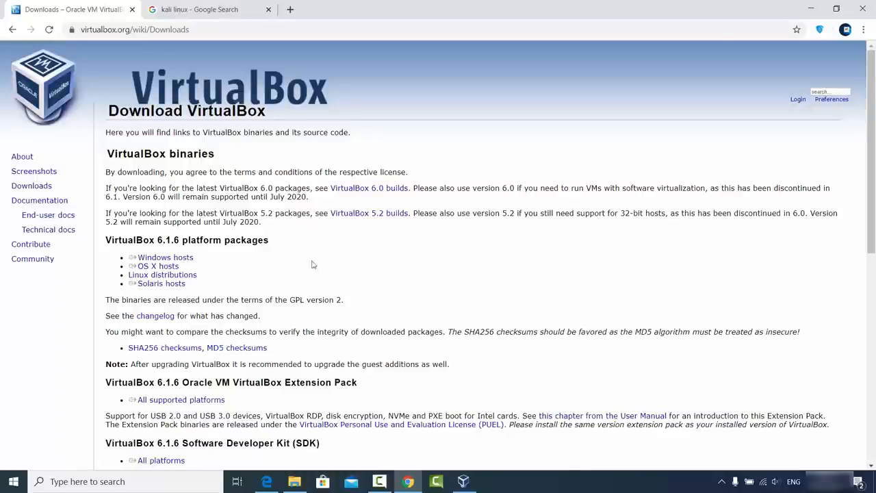
Minimize and restore Chrome, then switch to the 'kali linux' Google results tab
click(806, 13)
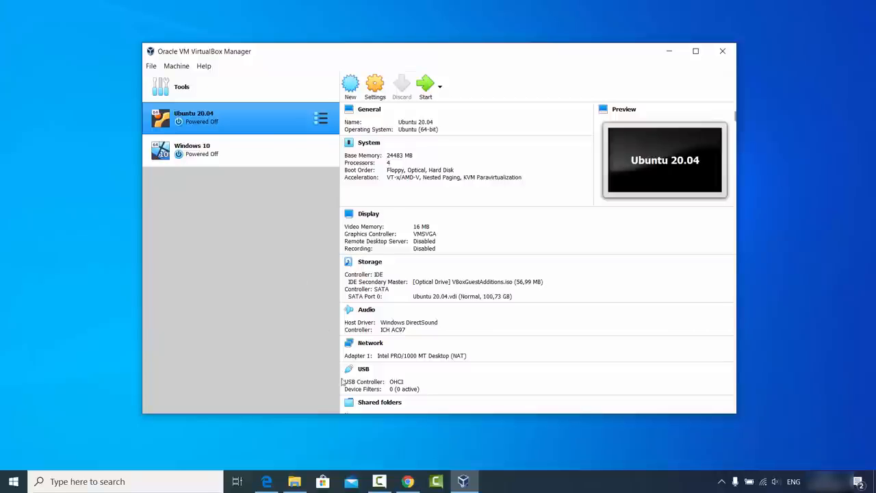
click(408, 481)
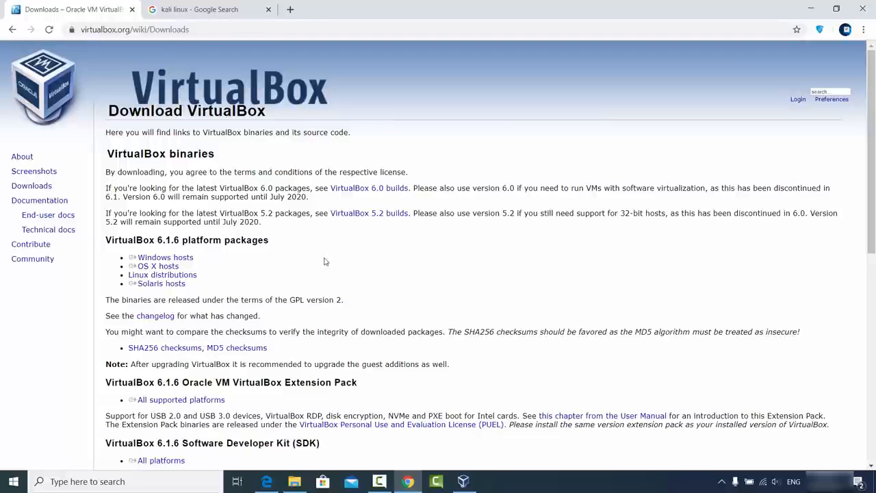
click(205, 9)
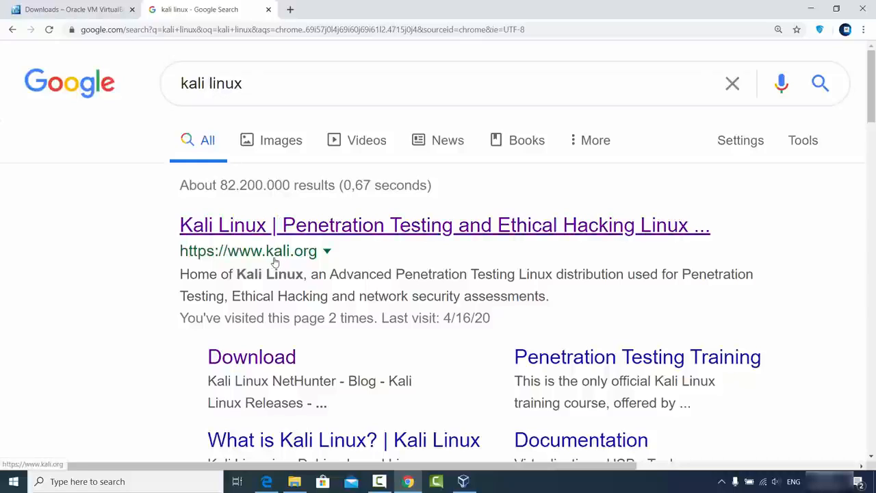
Go from the kali.org result to the Kali Linux Downloads page
click(317, 236)
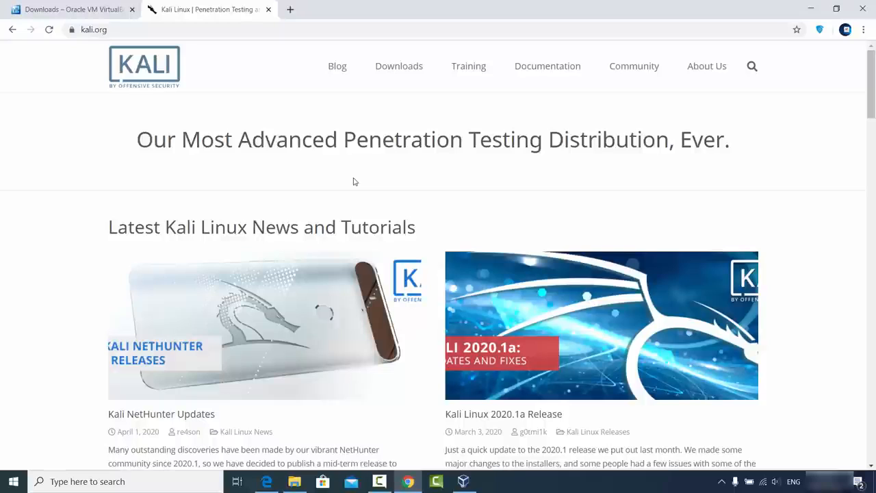
mouse_move(397, 70)
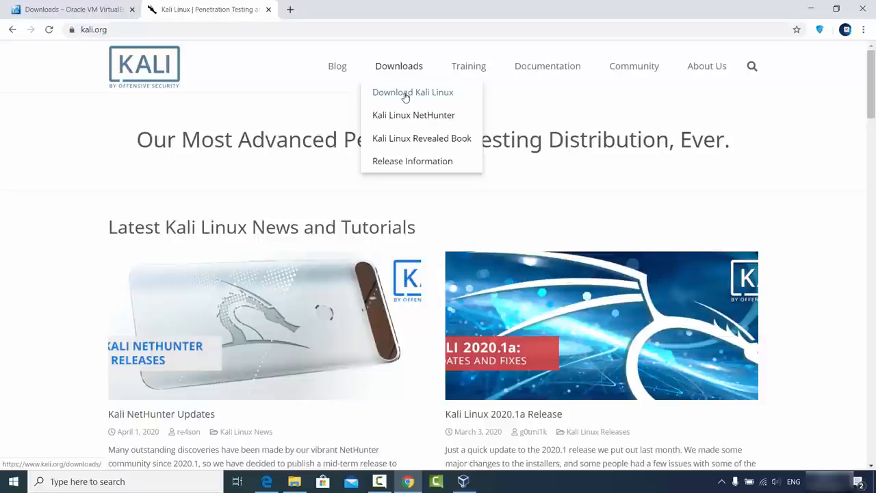
click(405, 98)
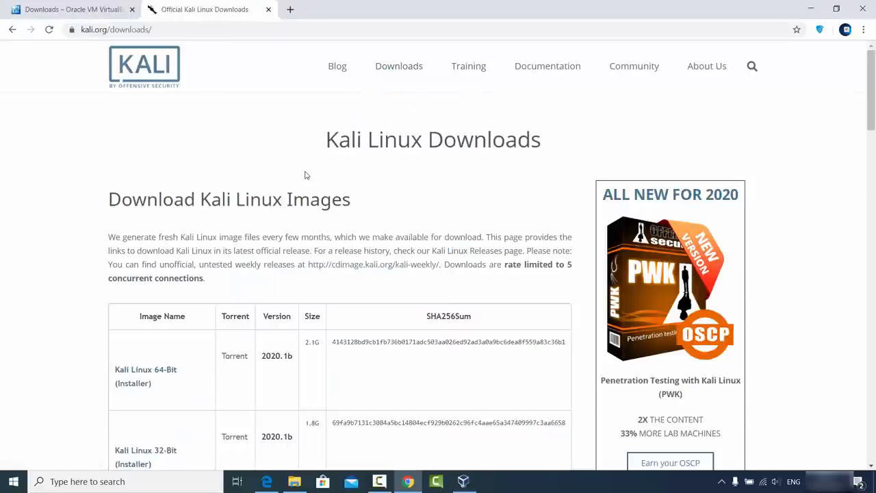
scroll(251, 218, down, 3)
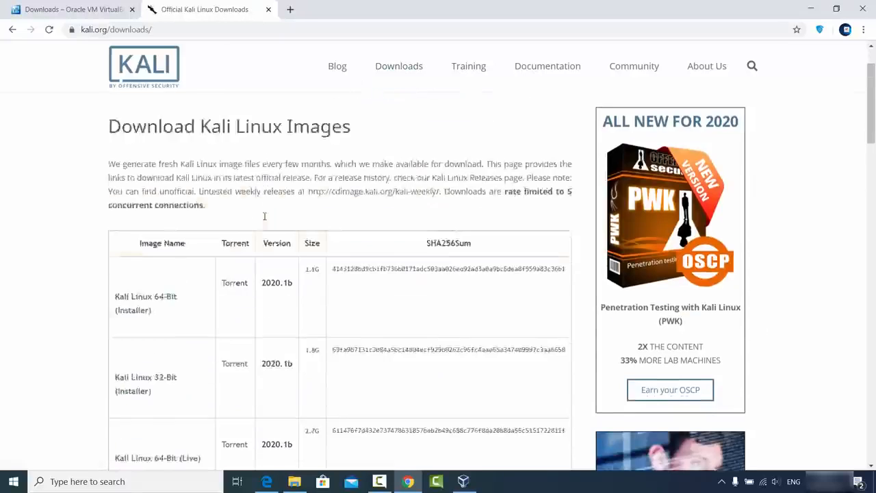
scroll(265, 220, down, 3)
scroll(266, 220, up, 3)
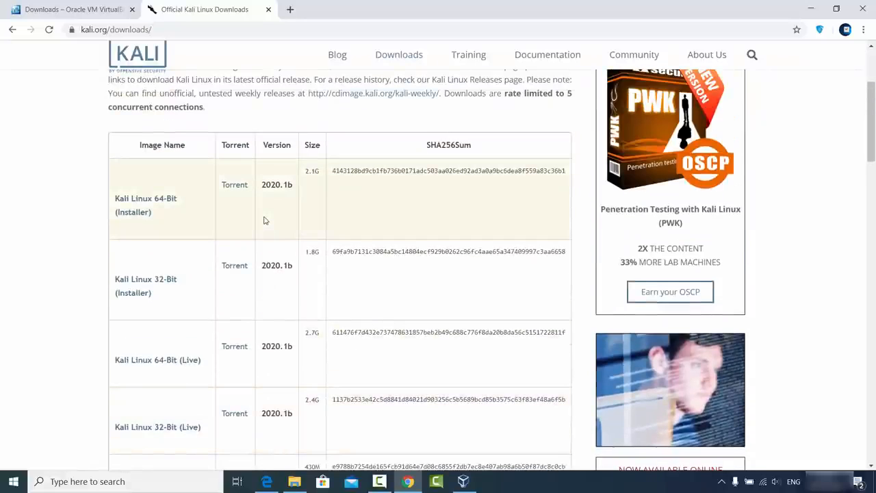
Start, then cancel, the Kali Linux 64-Bit installer ISO download, and minimize Chrome
click(144, 202)
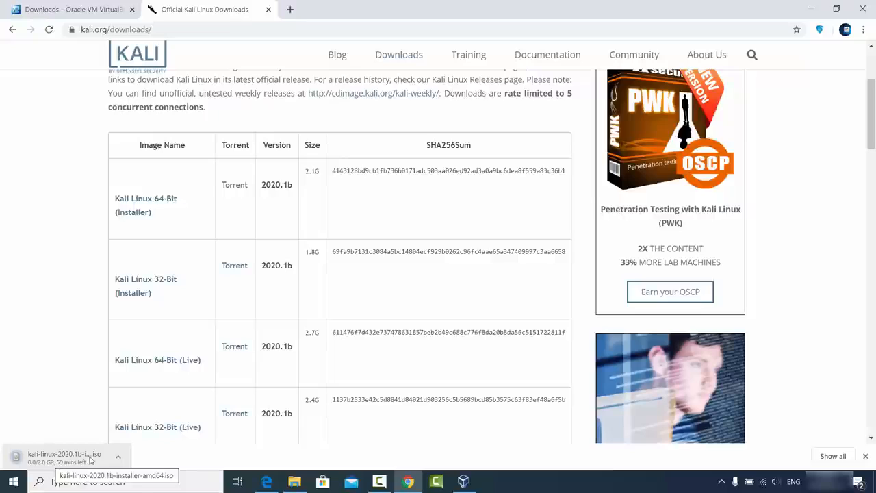
click(117, 460)
click(137, 436)
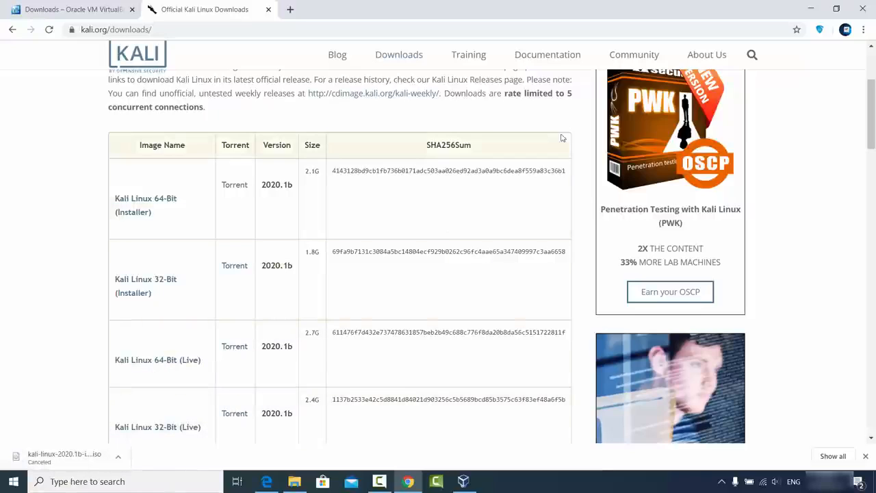
click(810, 9)
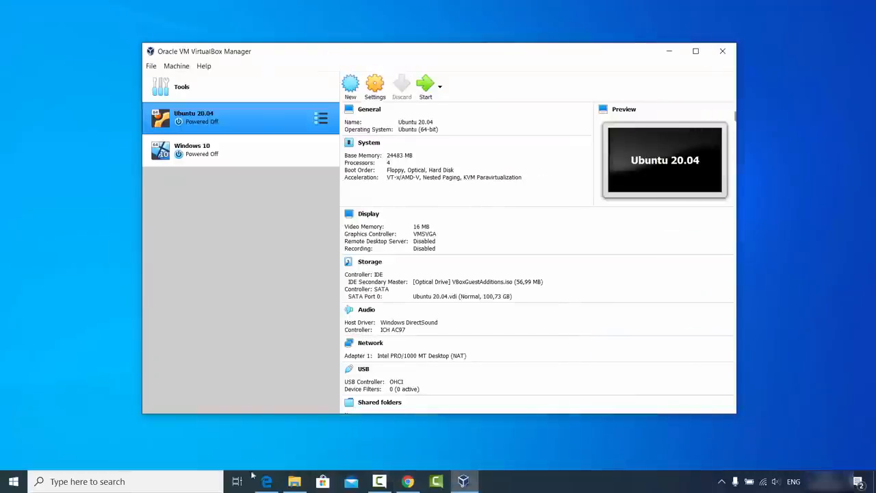
Select kali-linux-2020.1b-installer-amd64.iso in D:\Videos\kali, then minimize File Explorer
click(294, 481)
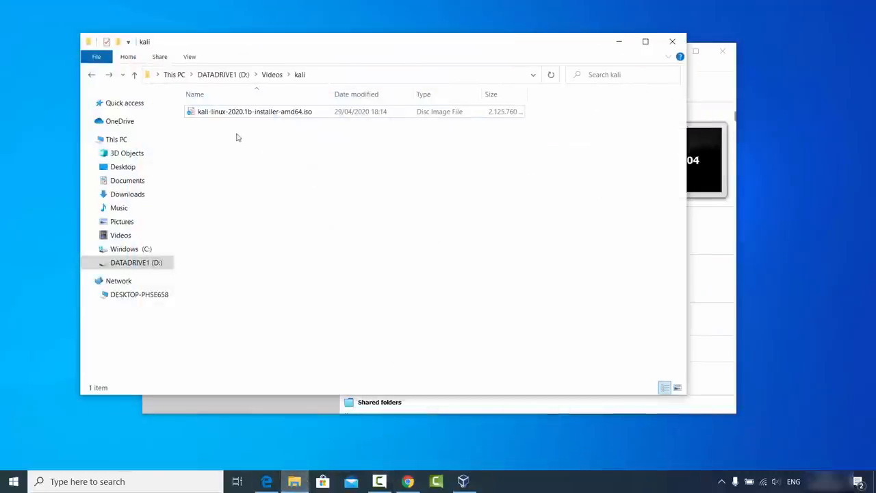
click(202, 118)
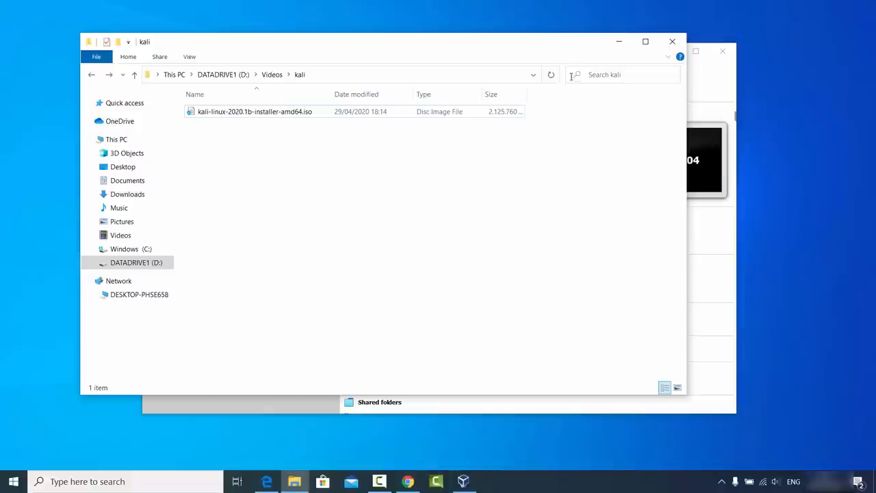
click(259, 112)
click(618, 41)
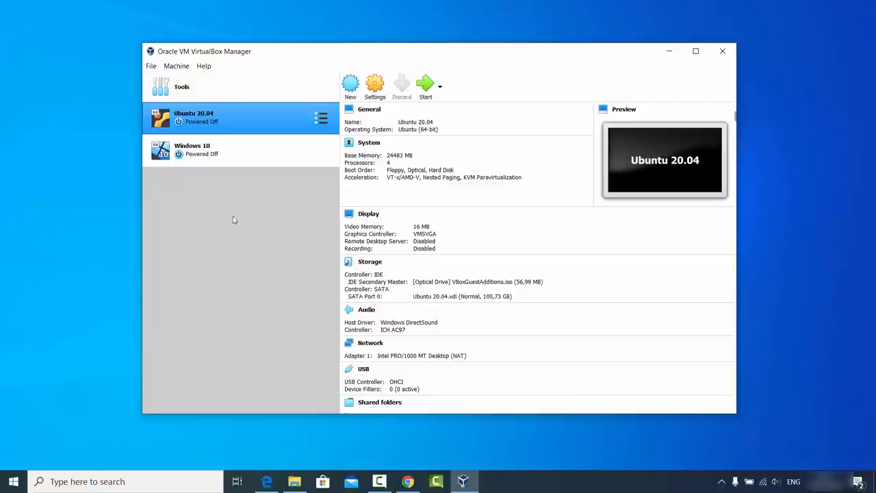
Start a new VM named 'kali' with type Linux and version Debian (64-bit)
click(351, 88)
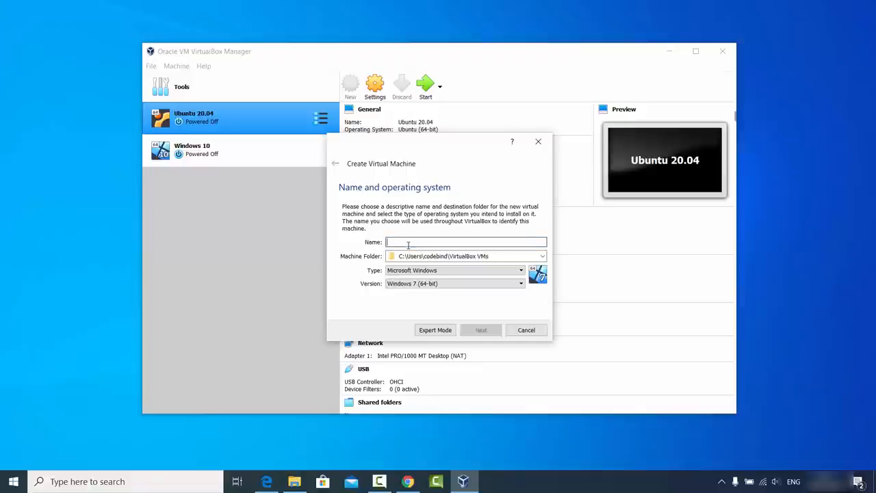
text(kali)
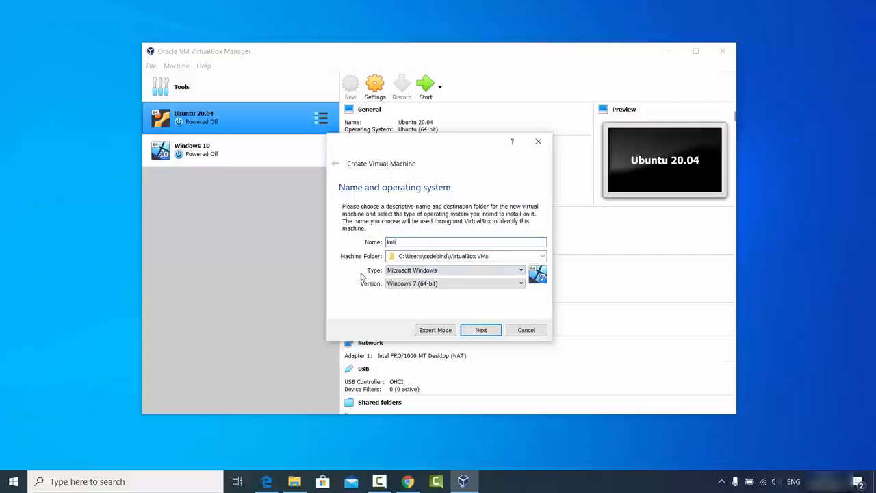
click(399, 271)
click(399, 287)
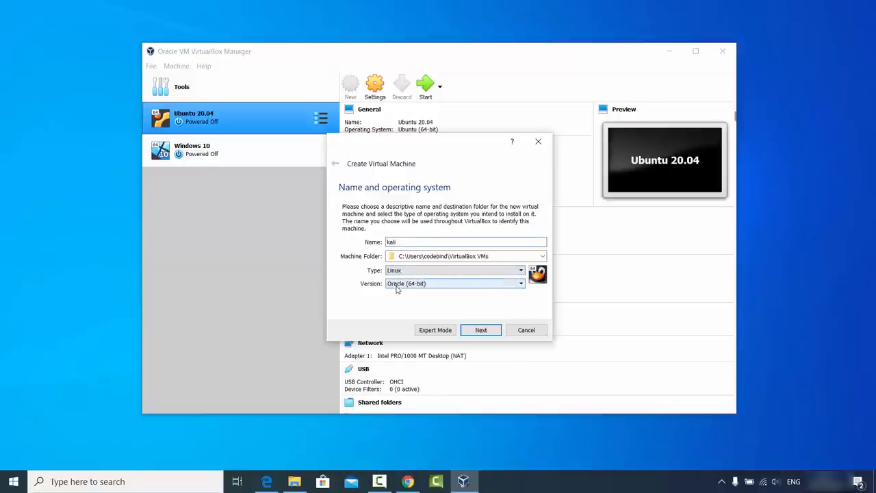
click(401, 284)
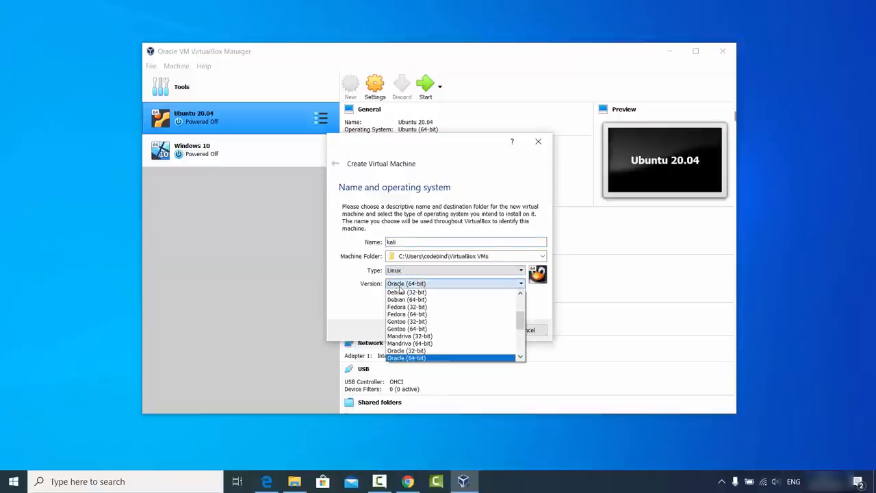
scroll(433, 320, up, 3)
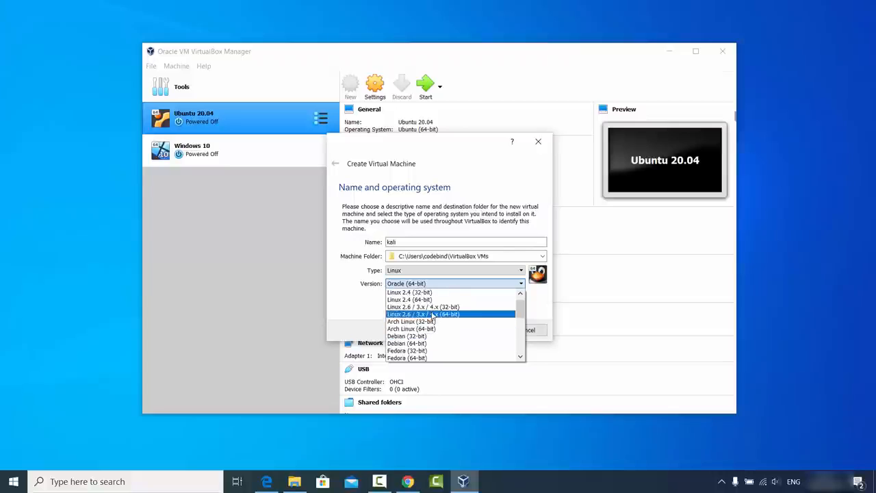
scroll(433, 315, down, 1)
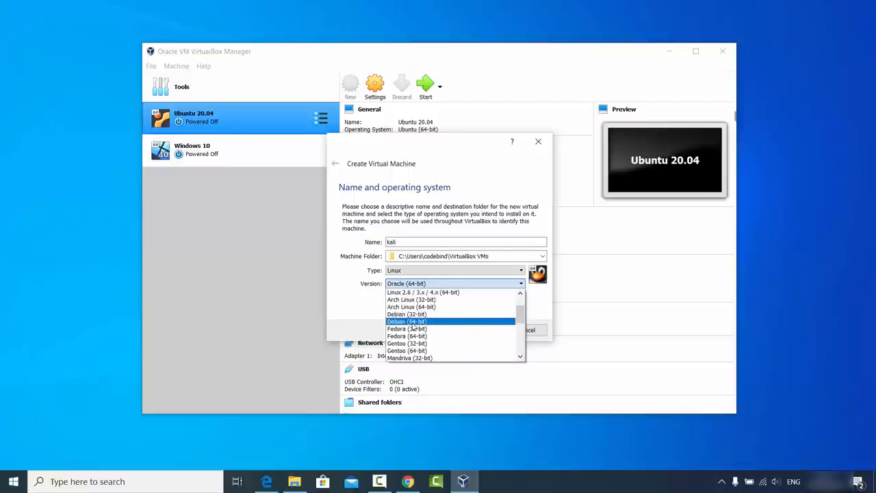
click(412, 323)
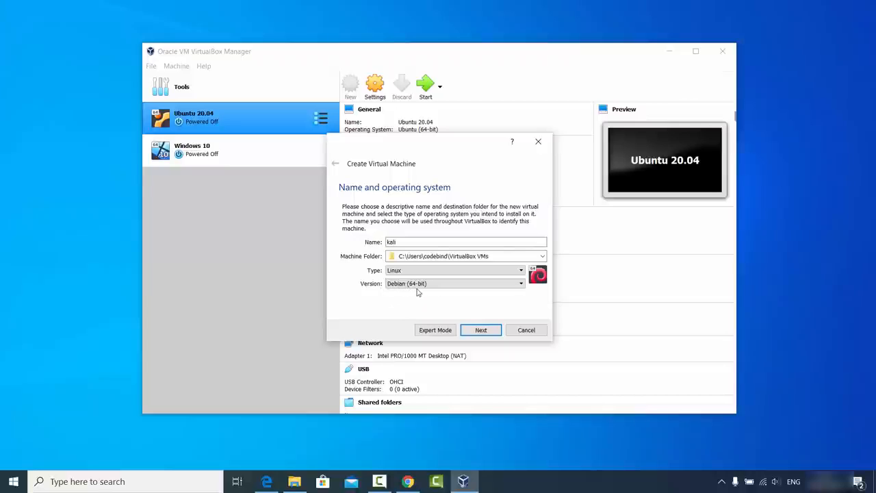
click(475, 330)
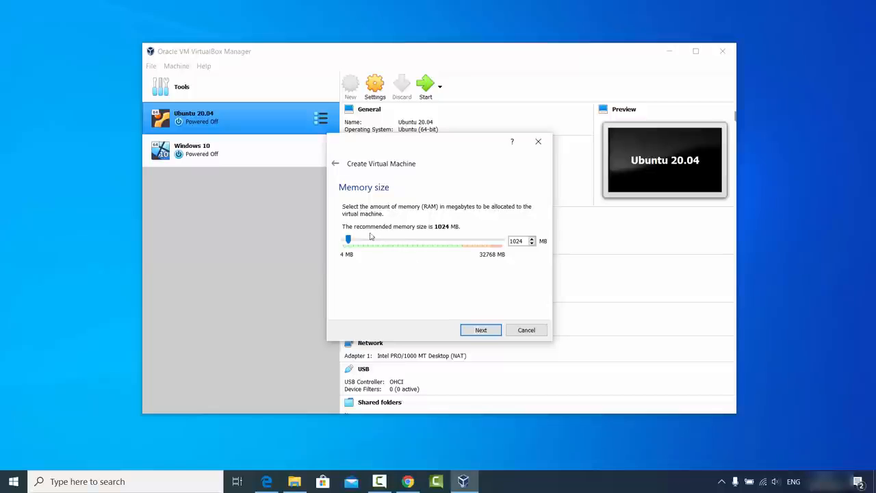
Set the VM memory to 24483 MB and choose to create a new virtual hard disk
drag(348, 239, 463, 251)
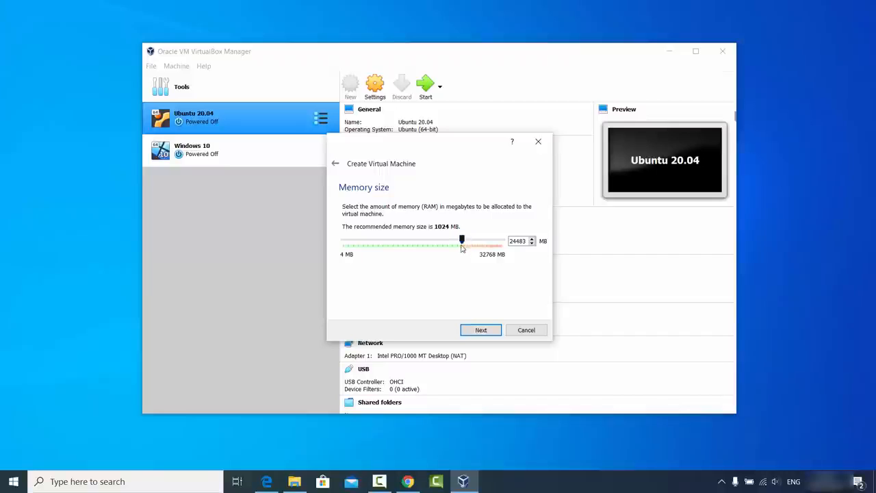
click(480, 330)
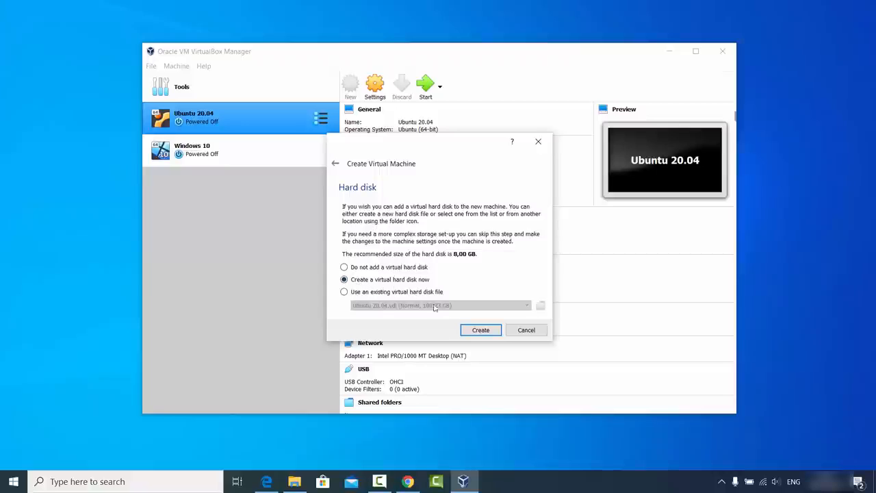
click(478, 330)
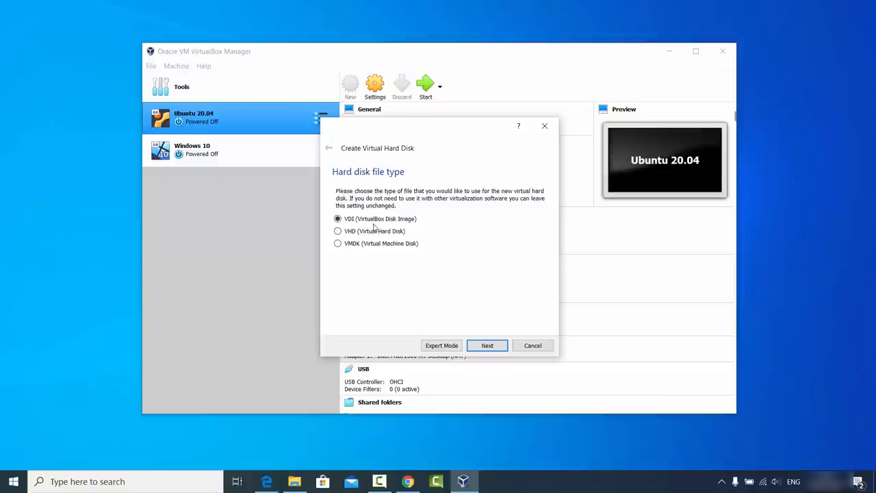
Keep VDI with dynamic allocation, size the kali.vdi disk to about 100 GB, and create it
click(487, 346)
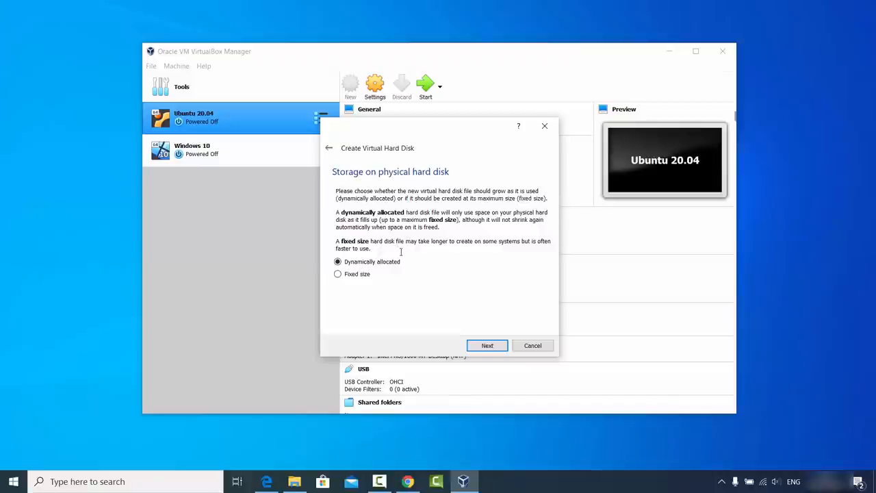
click(486, 347)
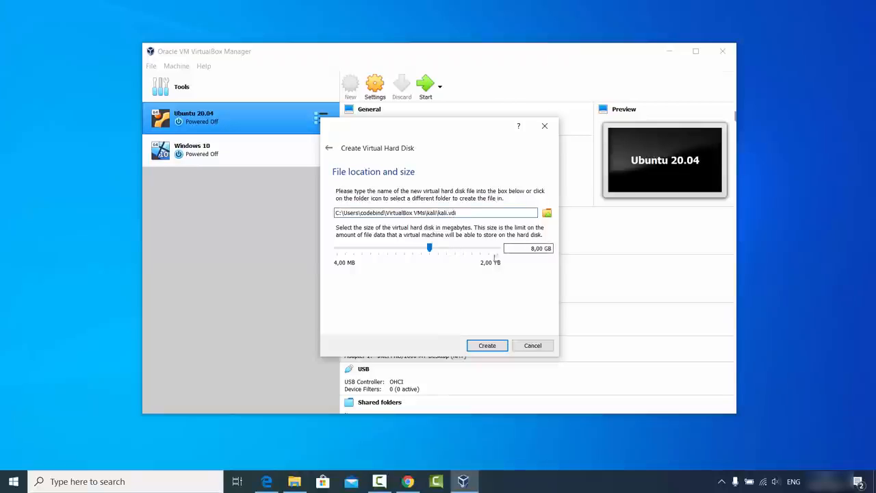
click(435, 248)
drag(433, 250, 463, 255)
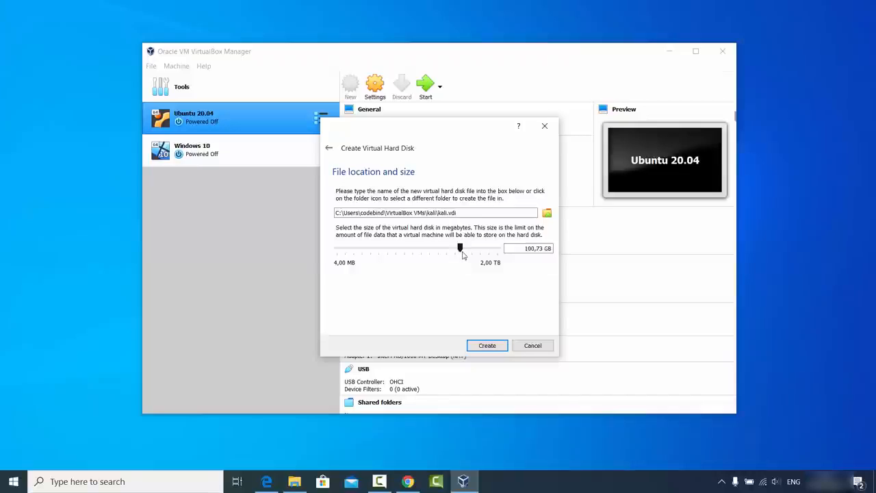
click(485, 346)
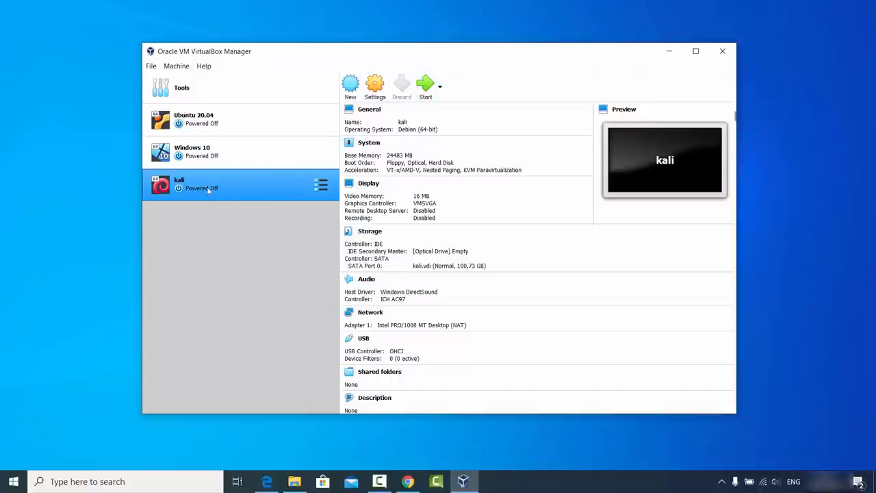
Open the Settings dialog for the selected kali VM
click(375, 85)
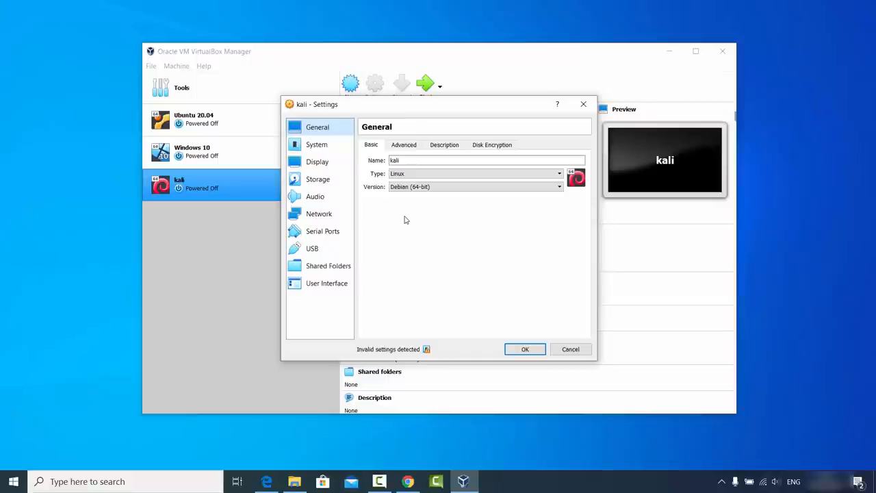
On General > Advanced, set Shared Clipboard and Drag'n'Drop to Bidirectional, then check Description and Disk Encryption
click(405, 146)
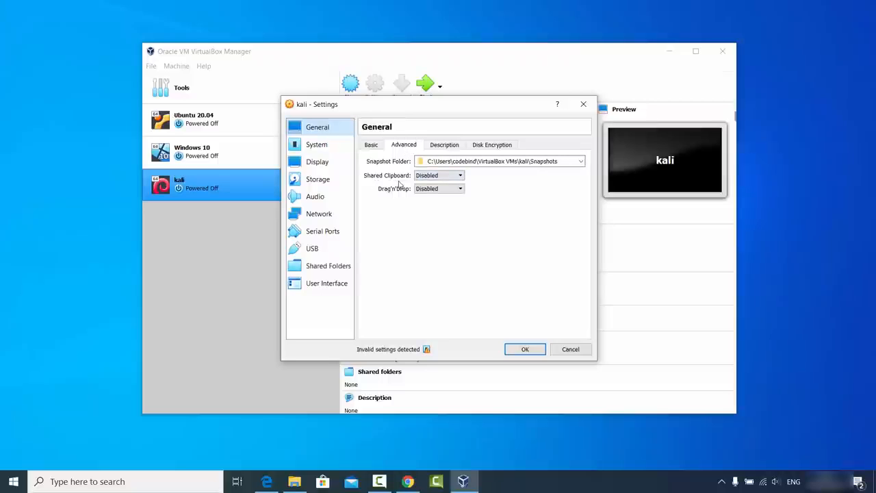
click(424, 179)
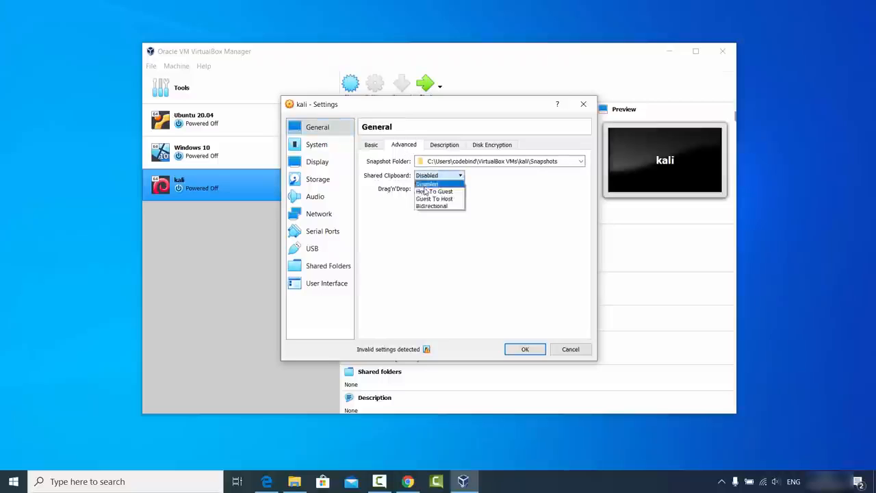
click(425, 205)
click(428, 188)
click(431, 219)
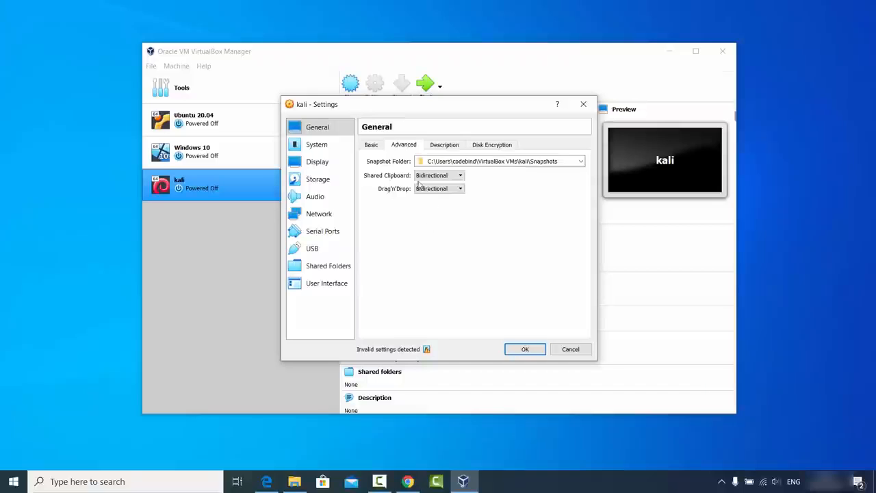
click(443, 145)
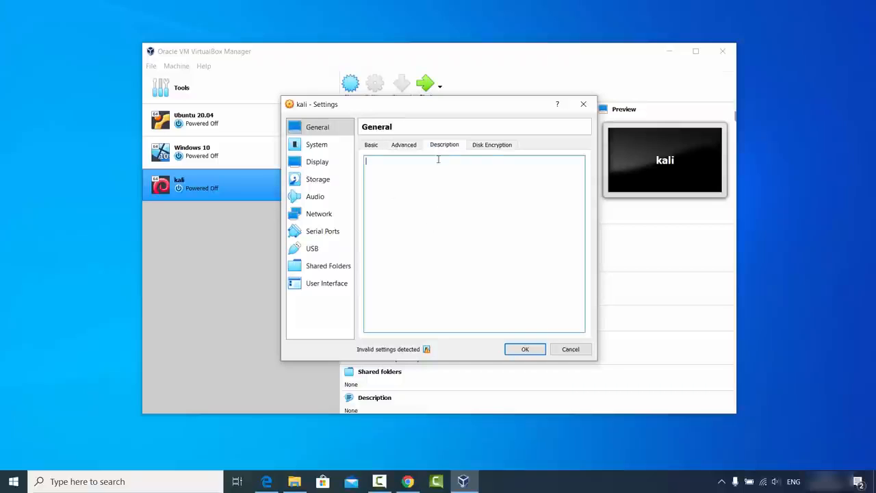
click(491, 145)
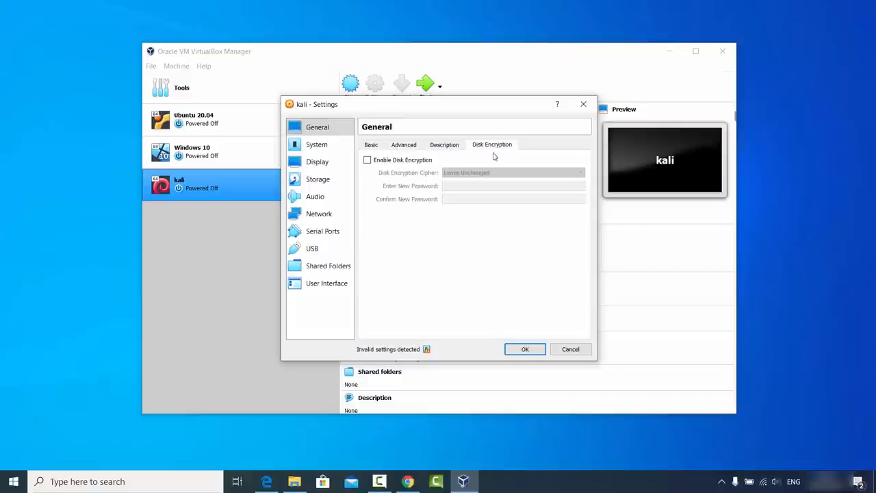
Raise the kali VM to 4 processors under System > Processor, then move to Display and Storage
click(325, 149)
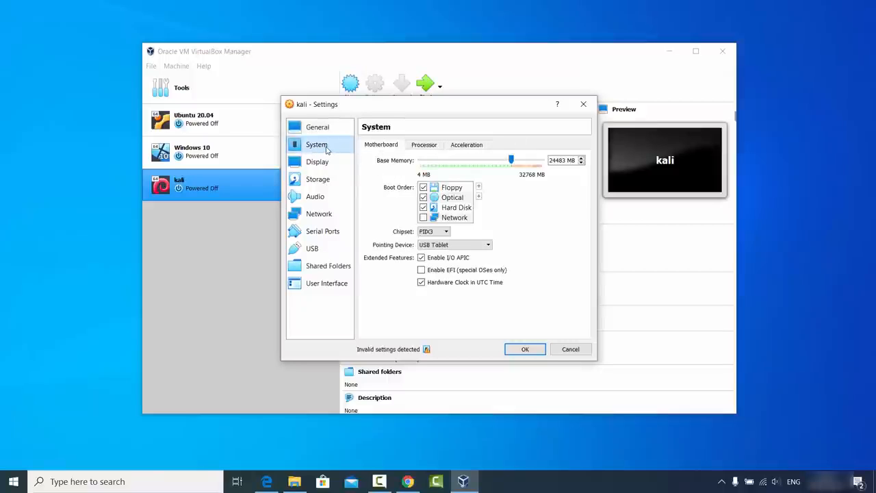
click(422, 147)
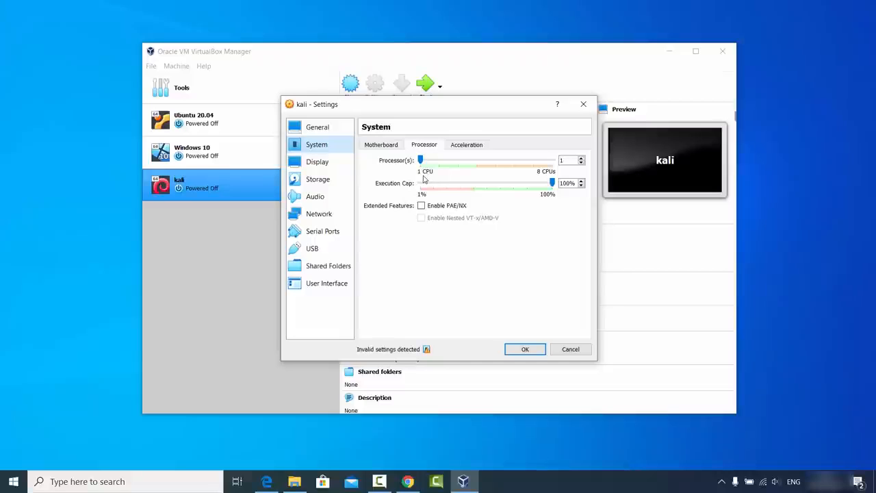
click(422, 161)
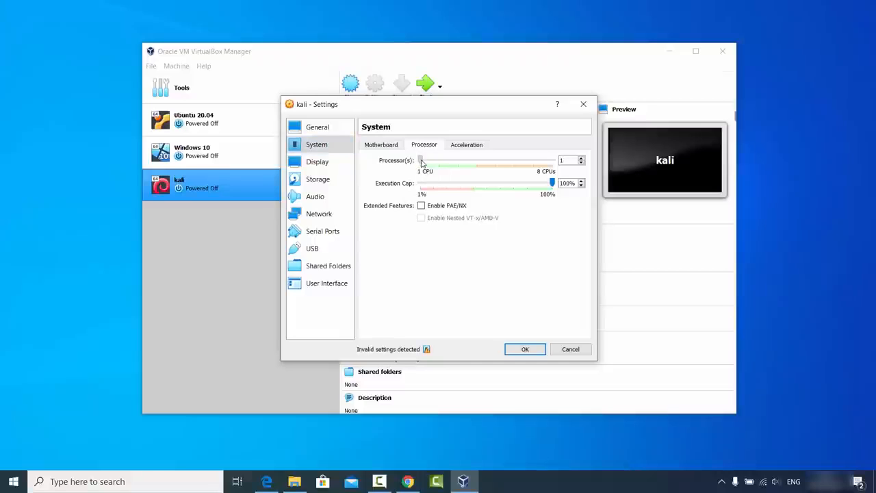
drag(424, 162, 490, 170)
click(333, 165)
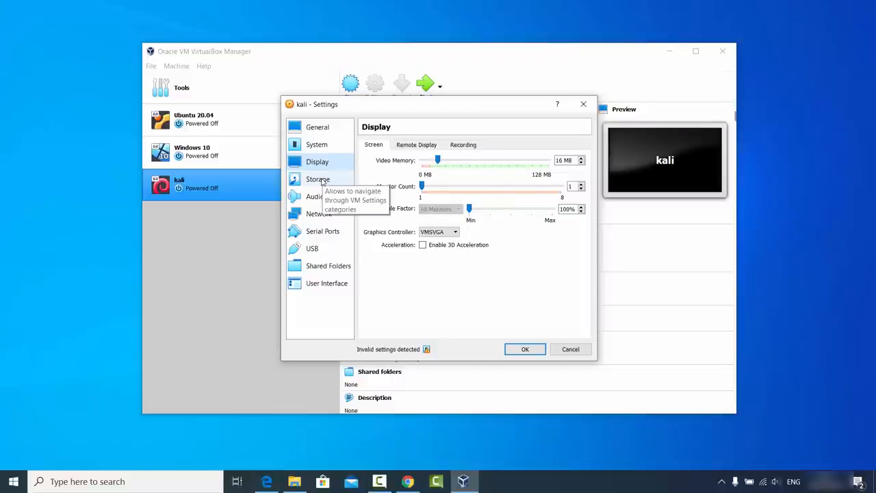
click(323, 181)
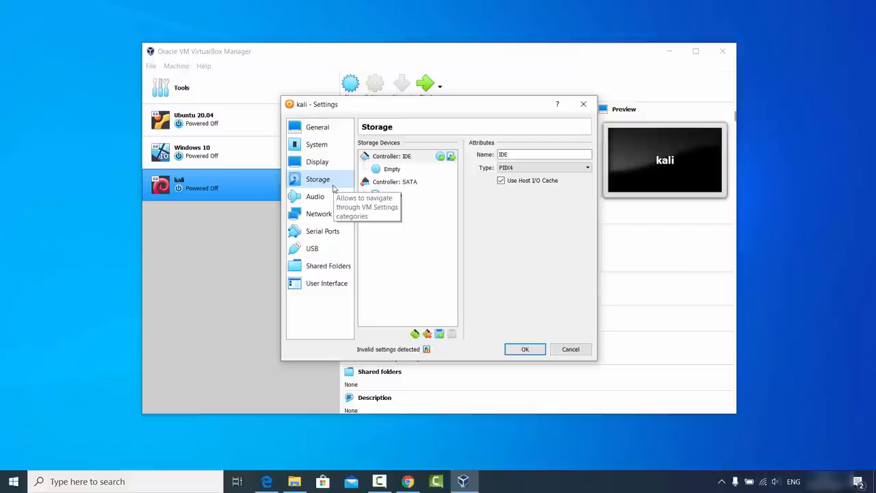
Select the empty IDE optical drive and choose to load a disk image file
click(393, 171)
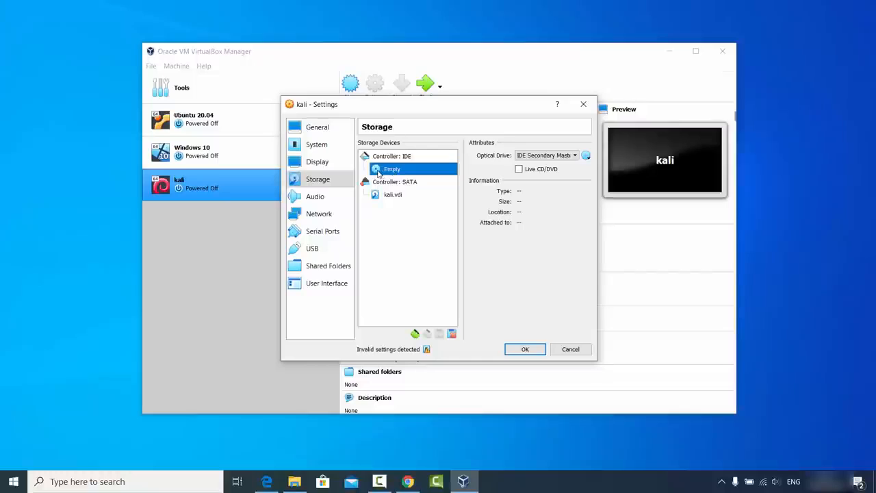
click(586, 156)
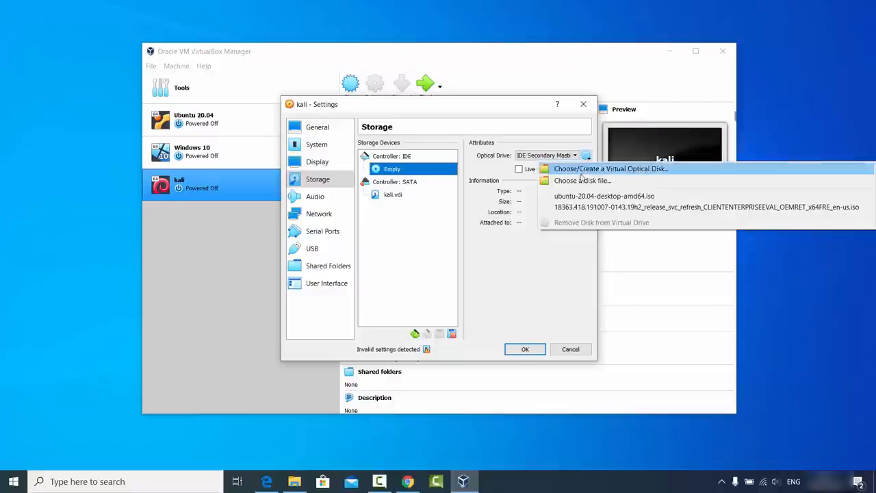
click(574, 182)
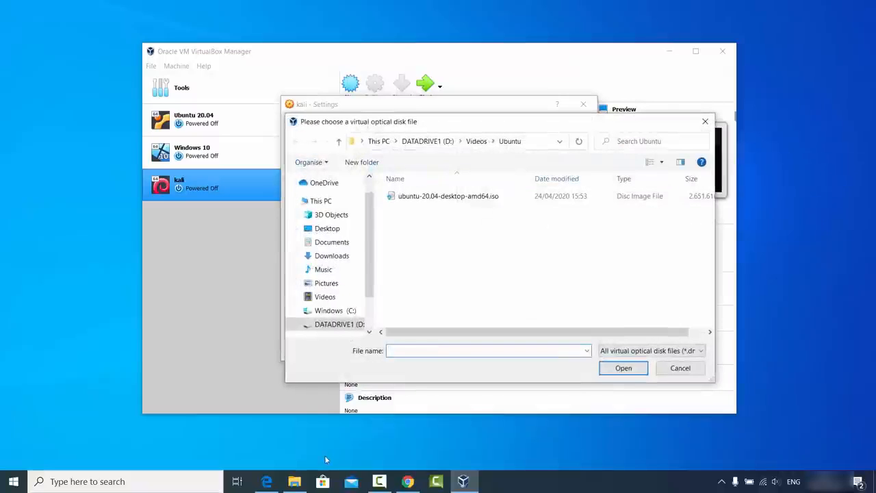
Copy the D:\Videos\kali folder path and navigate the file dialog there
click(295, 481)
click(364, 74)
key(ctrl+c)
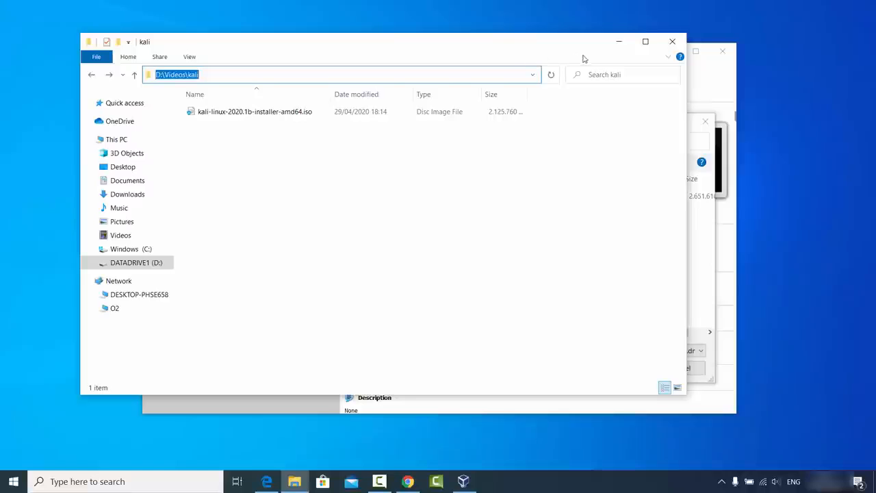
click(614, 45)
click(542, 142)
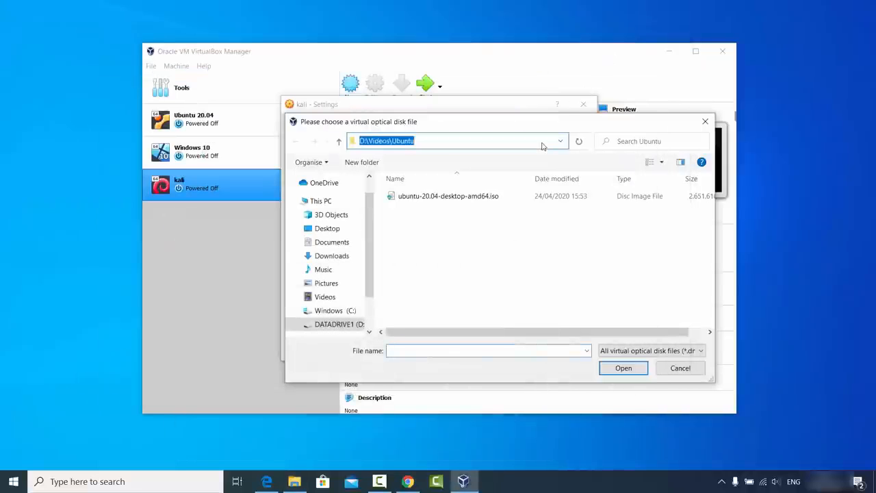
key(ctrl+v)
key(Return)
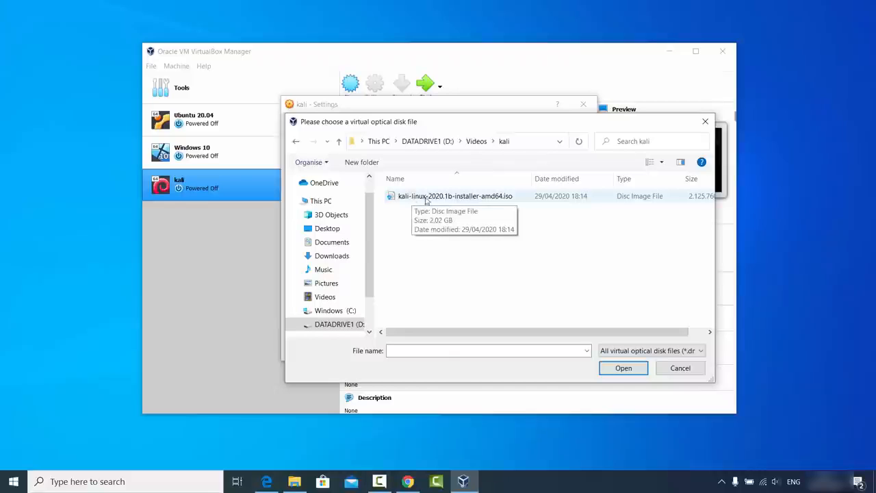
Attach kali-linux-2020.1b-installer-amd64.iso and widen the Settings dialog to read full names
click(452, 202)
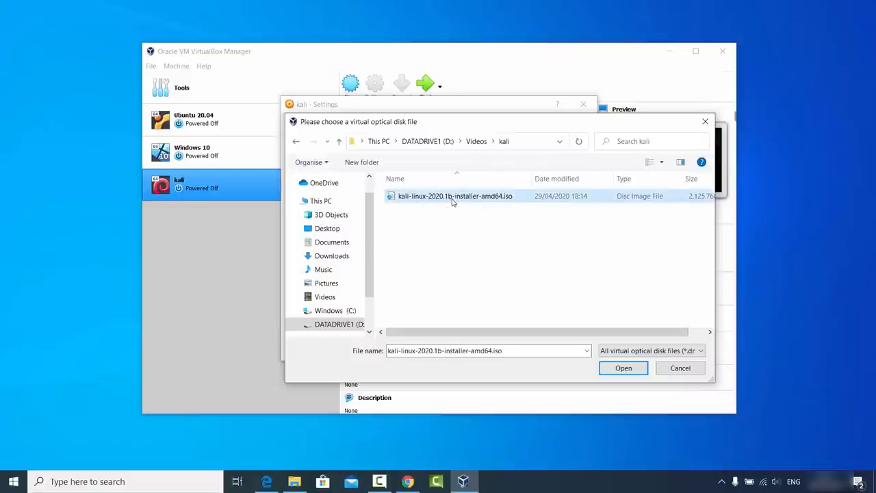
click(620, 368)
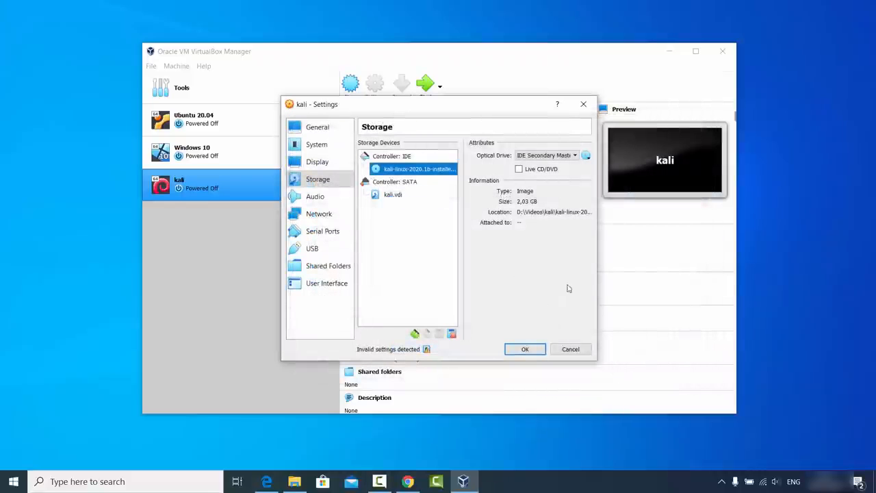
drag(597, 359, 775, 360)
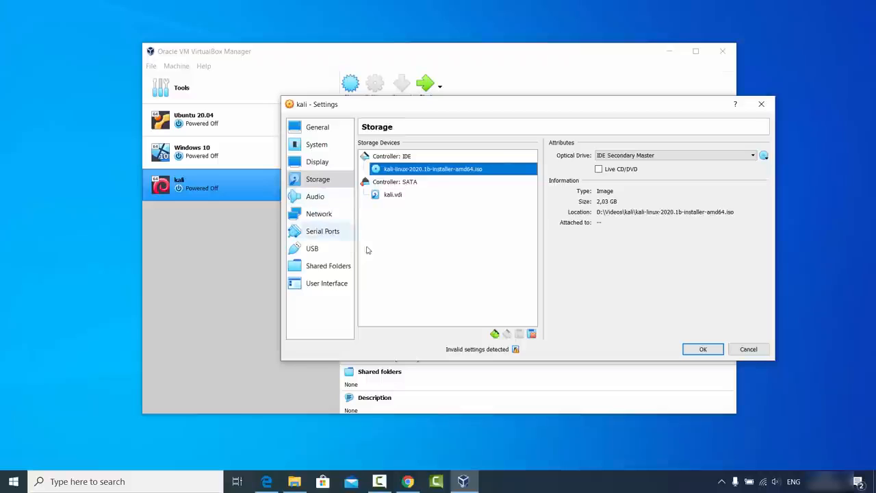
Save the kali settings and start the VM from the Kali installer ISO
click(700, 350)
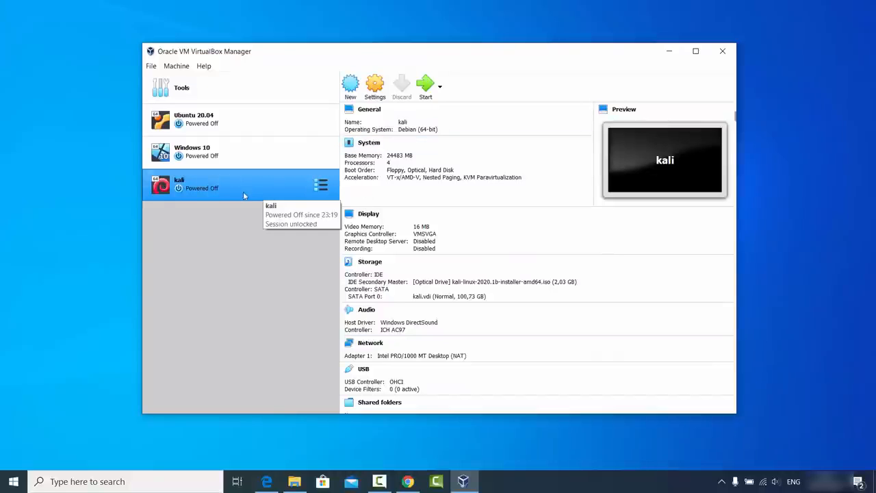
click(427, 89)
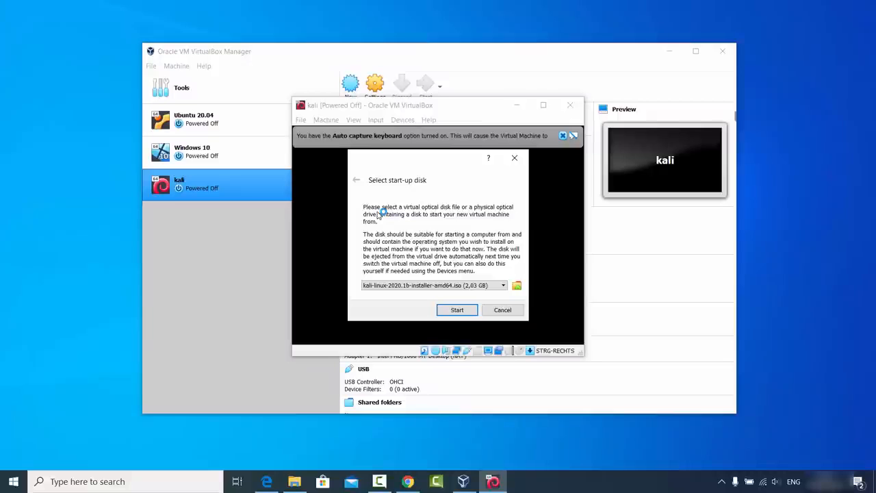
click(456, 310)
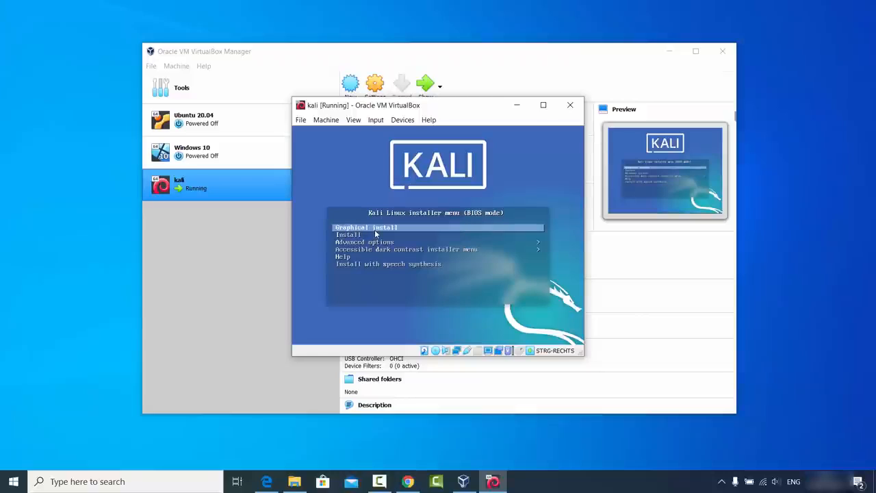
Move through the Kali boot menu options with the arrow keys
key(Down)
key(Down)
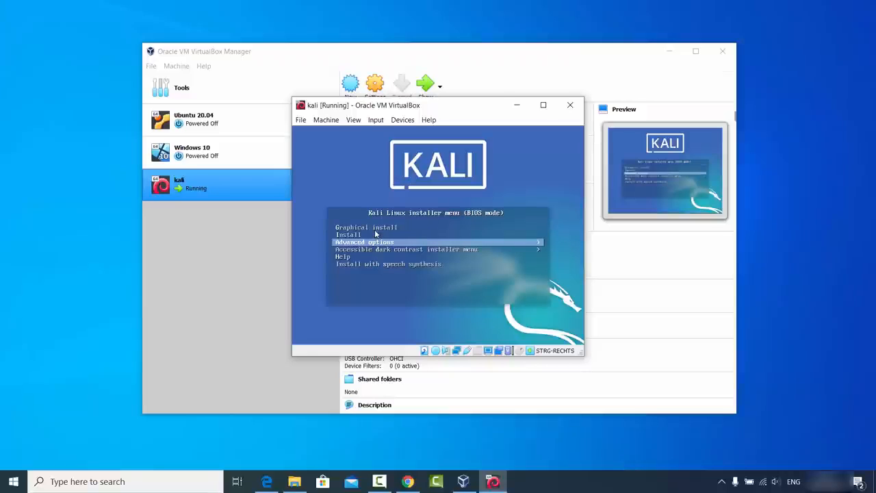
key(Down)
key(Up)
key(Up)
key(Up)
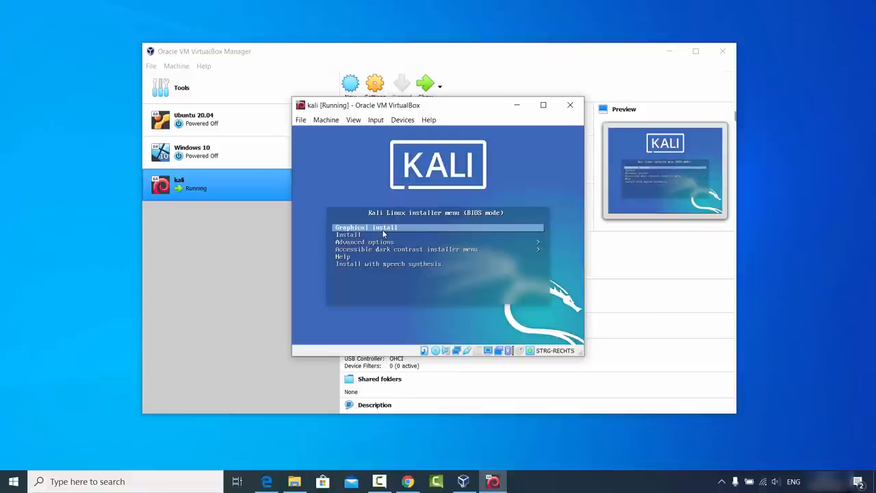
Launch the Graphical install and accept English language and United States location
key(Return)
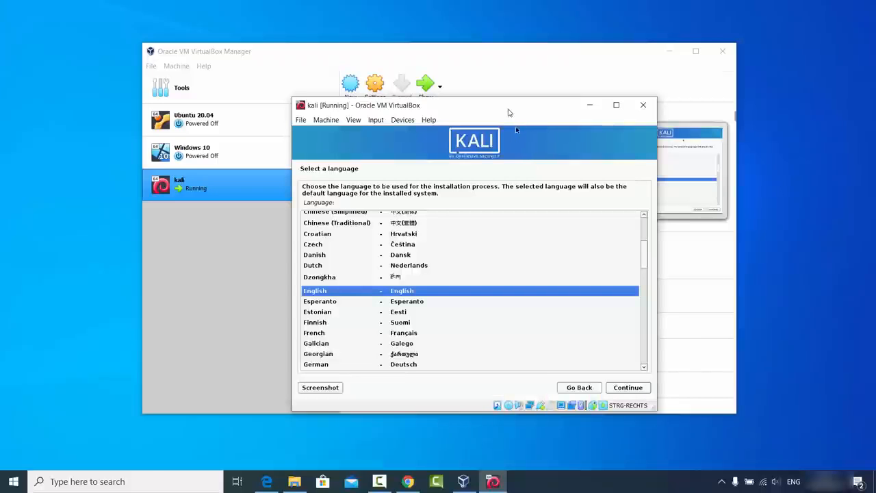
drag(506, 110, 470, 110)
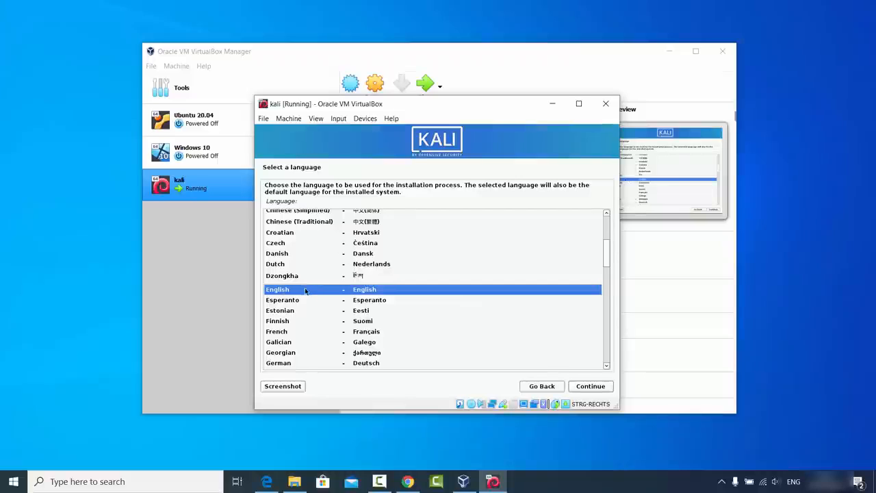
click(587, 386)
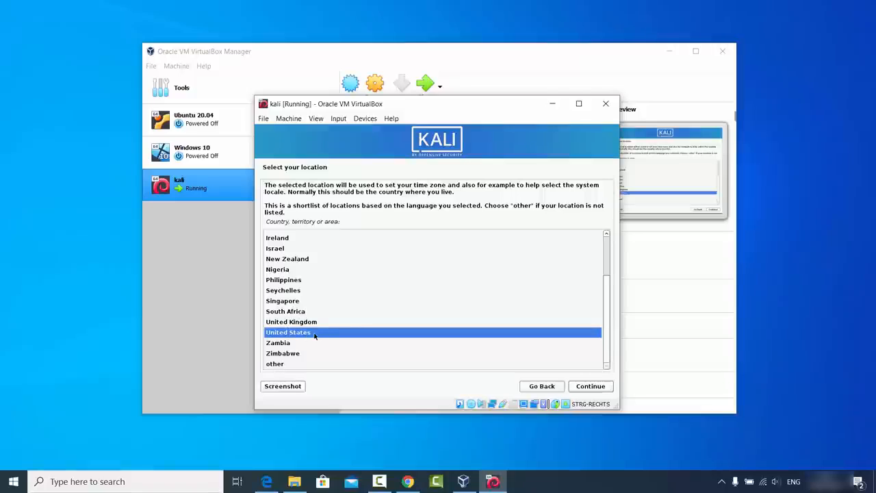
click(595, 385)
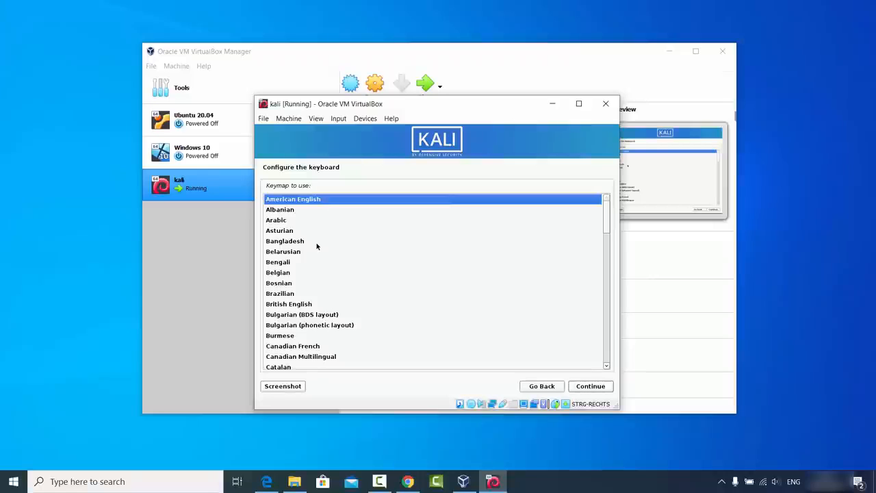
Pick German from the keymap list and confirm it
click(287, 263)
scroll(296, 263, down, 1)
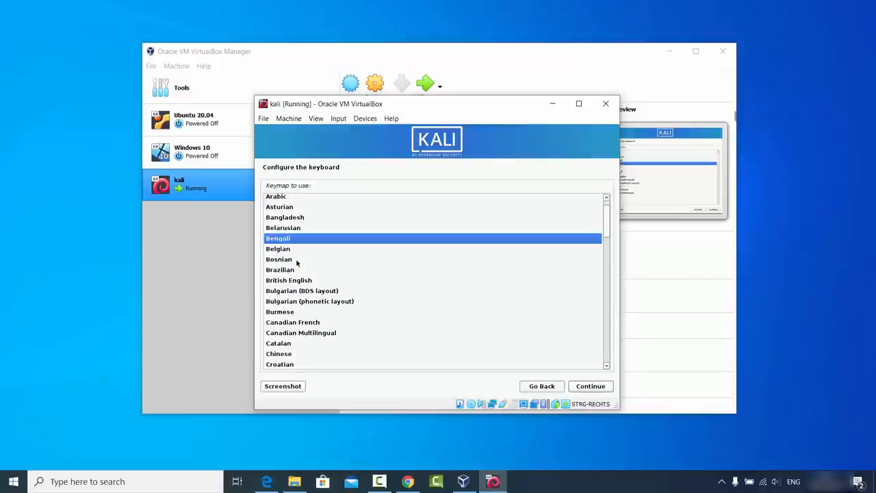
scroll(296, 263, down, 5)
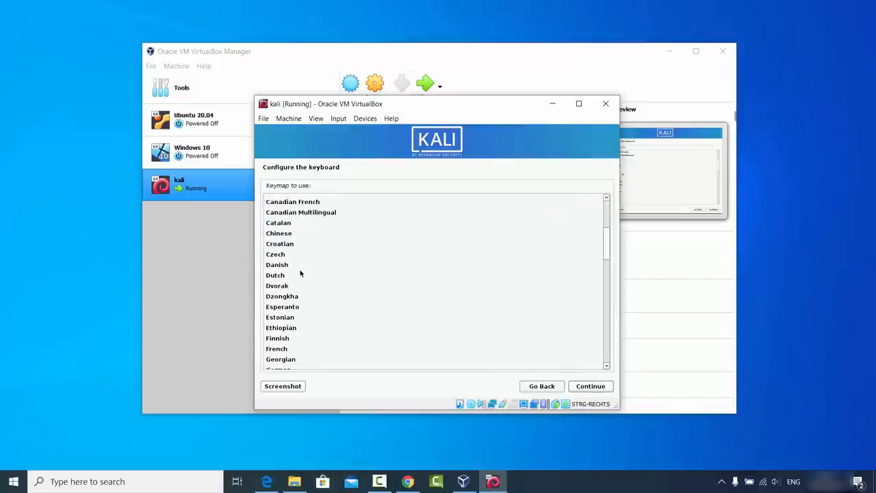
scroll(300, 273, down, 1)
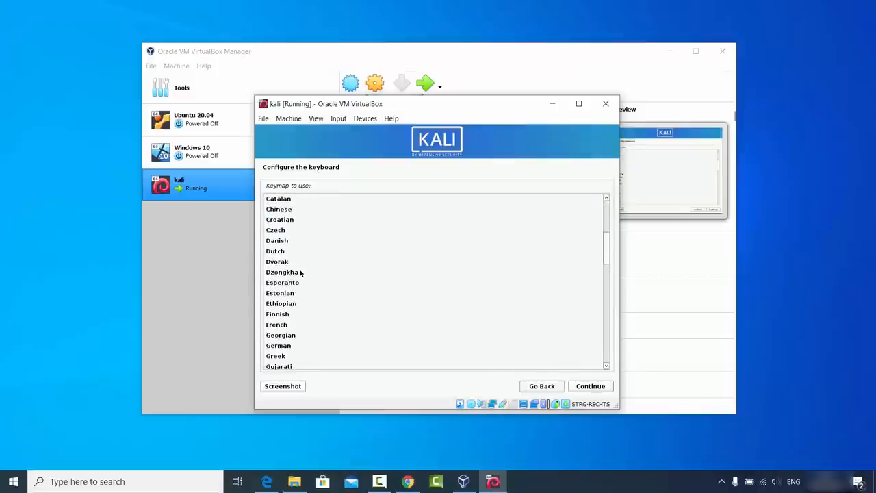
click(280, 347)
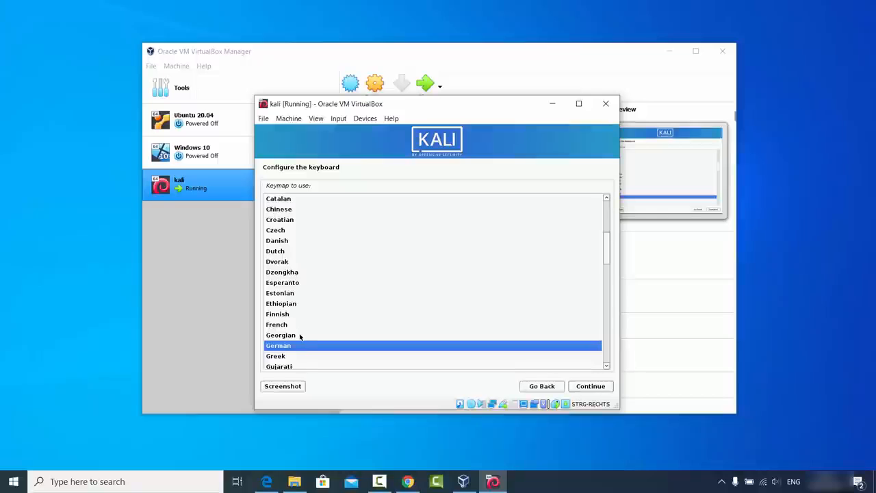
click(584, 388)
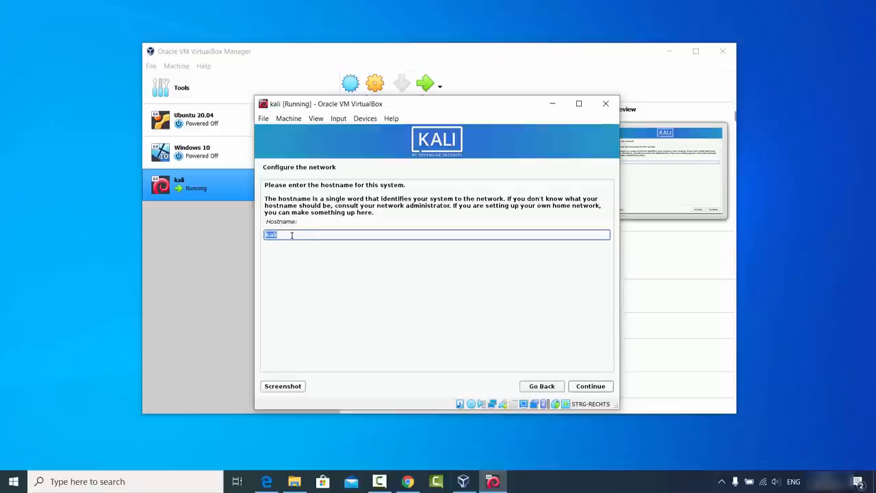
Keep hostname kali, skip the domain, enter the user's full name and accept the suggested username
click(583, 387)
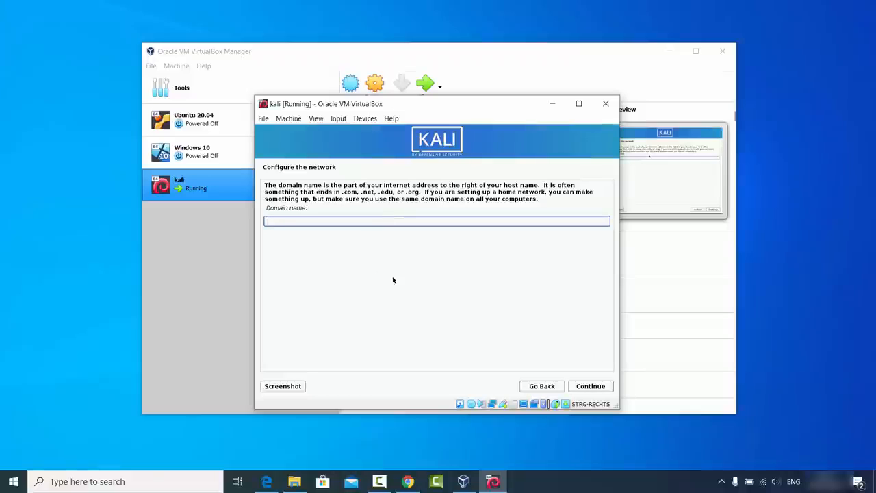
click(588, 387)
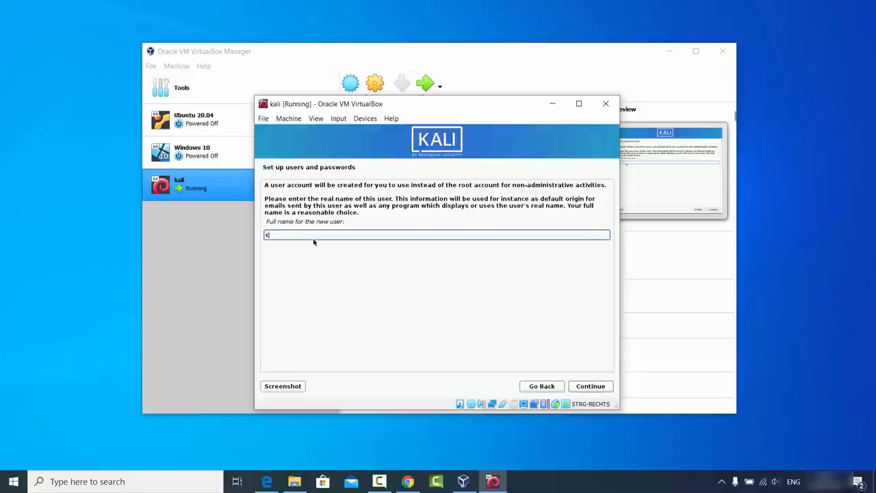
text(odebind)
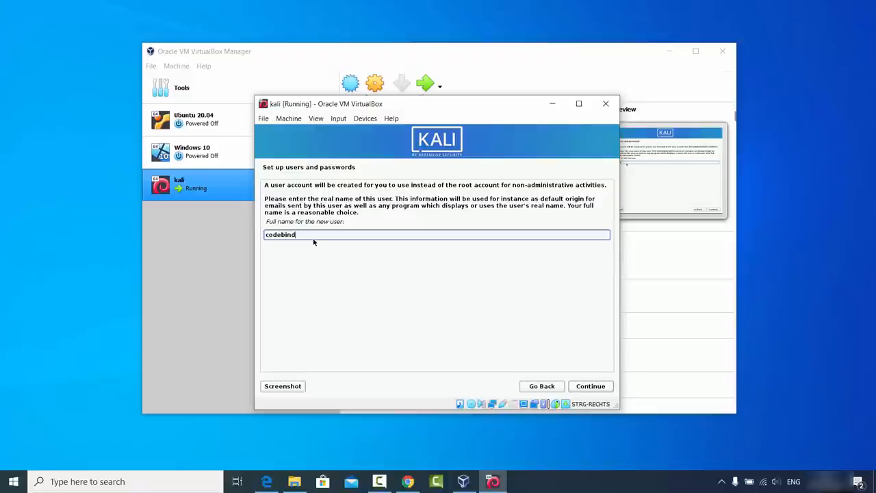
key(Return)
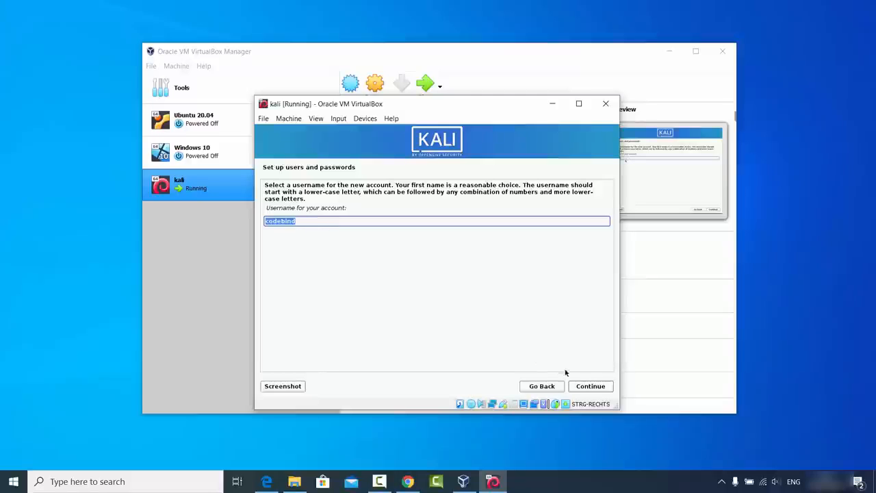
click(584, 386)
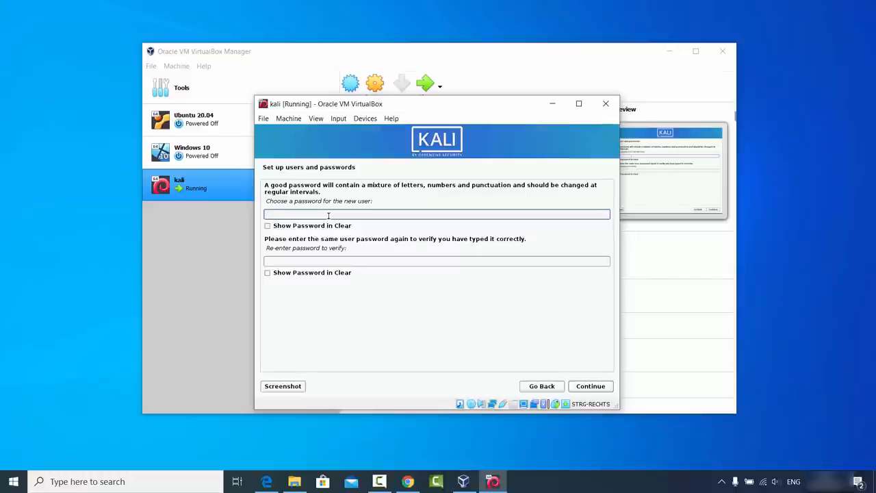
Enter the new user's password in both fields and confirm it
text(123456)
click(327, 261)
text(123456)
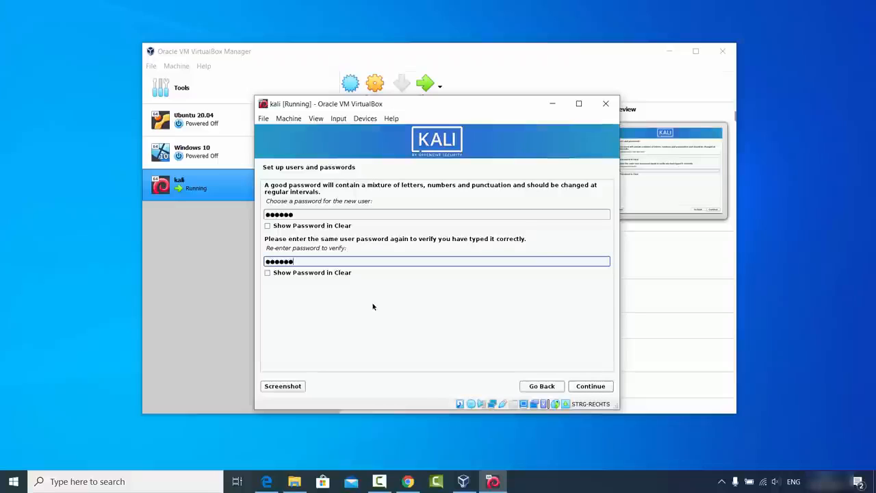
click(596, 387)
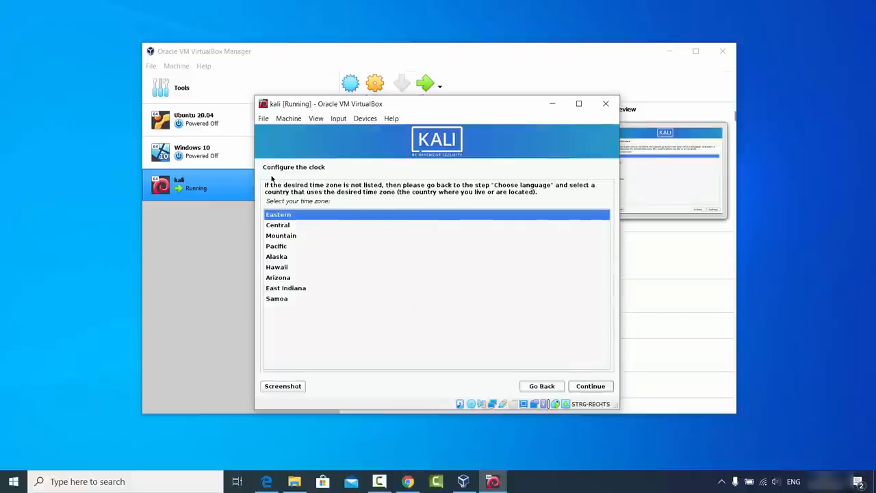
Choose Central as the time zone and continue
click(286, 225)
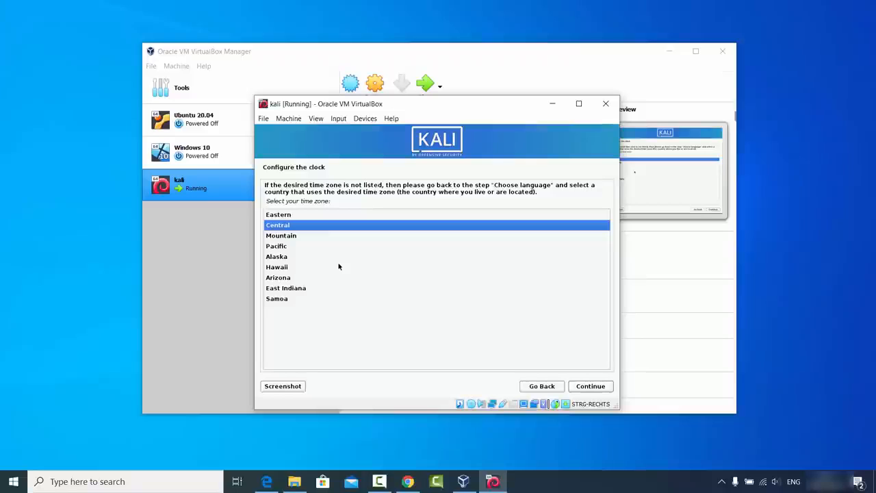
click(581, 387)
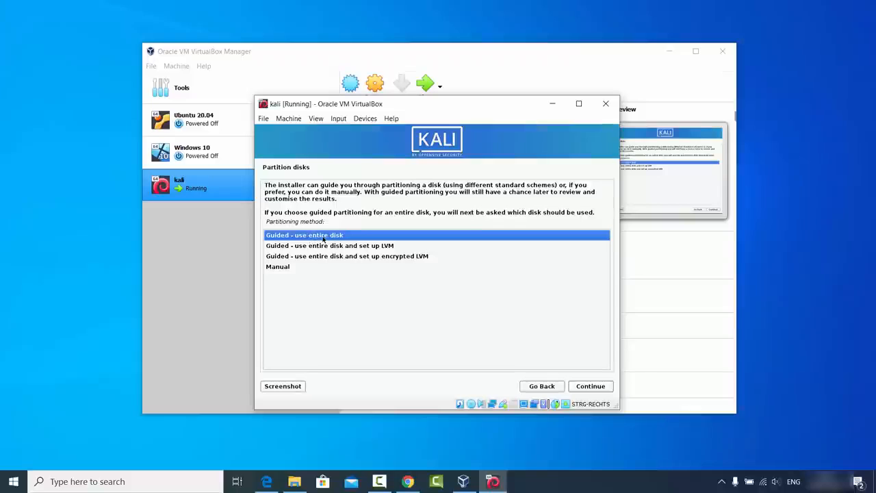
Use guided partitioning on the 108.2 GB disk with all files in one partition
click(585, 386)
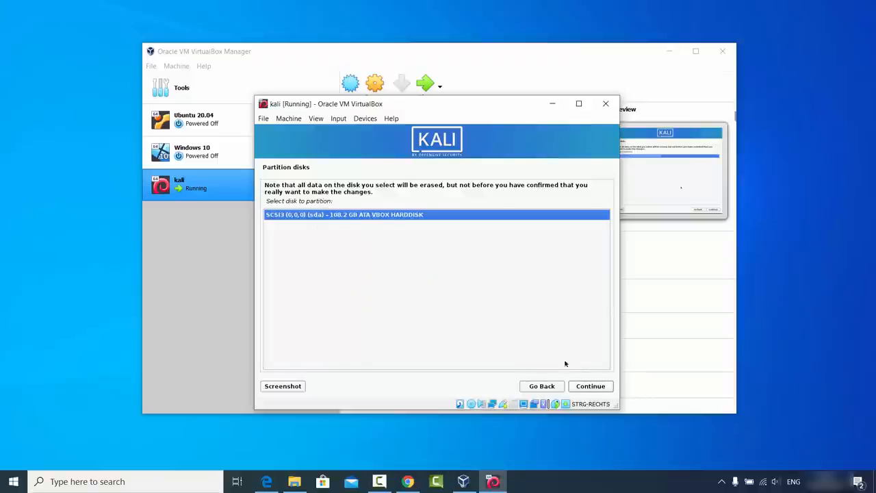
click(586, 387)
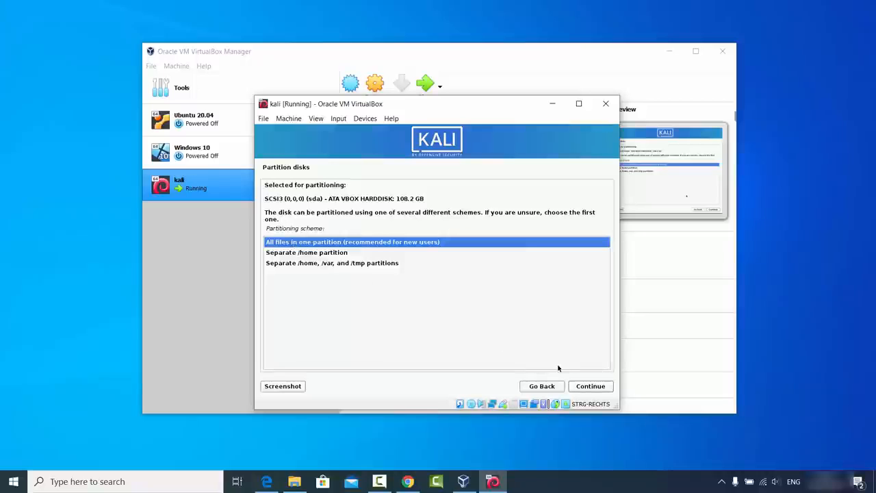
click(587, 386)
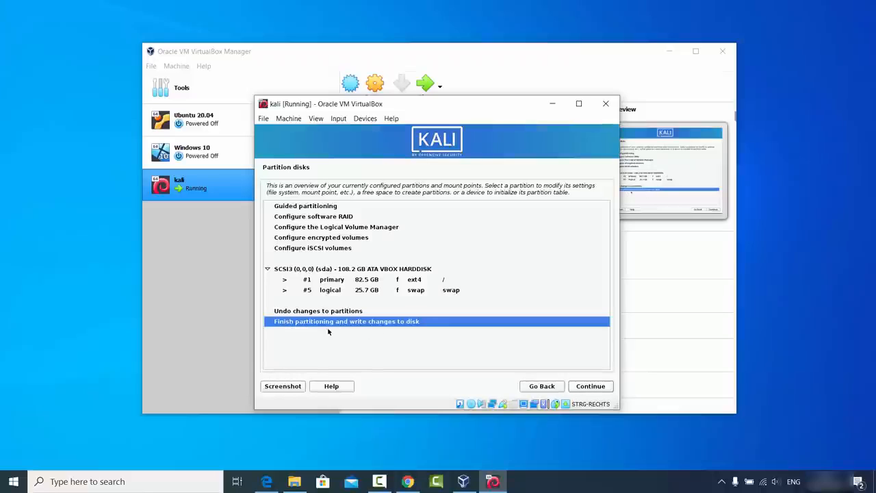
click(586, 389)
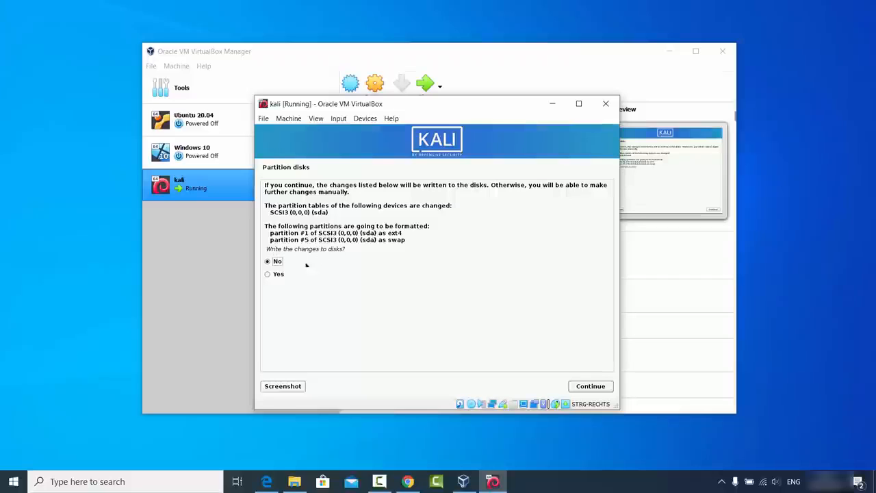
Confirm writing the partitions to disk and continue with no HTTP proxy
click(279, 275)
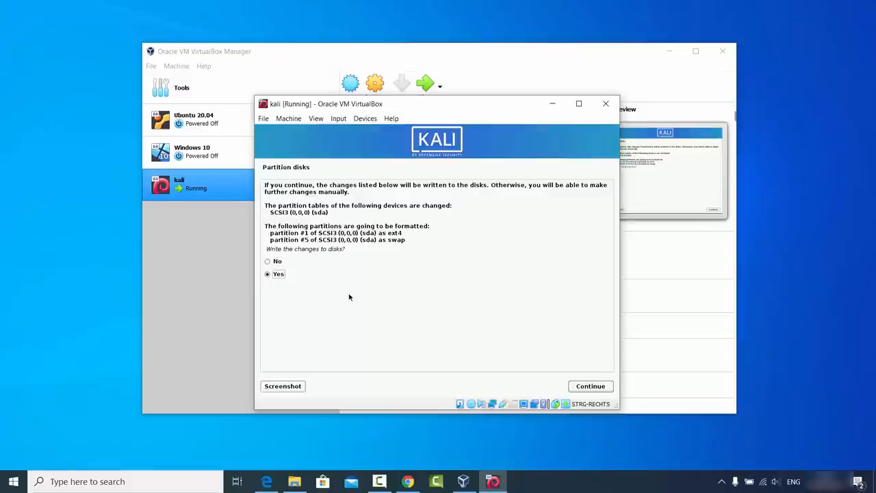
click(578, 387)
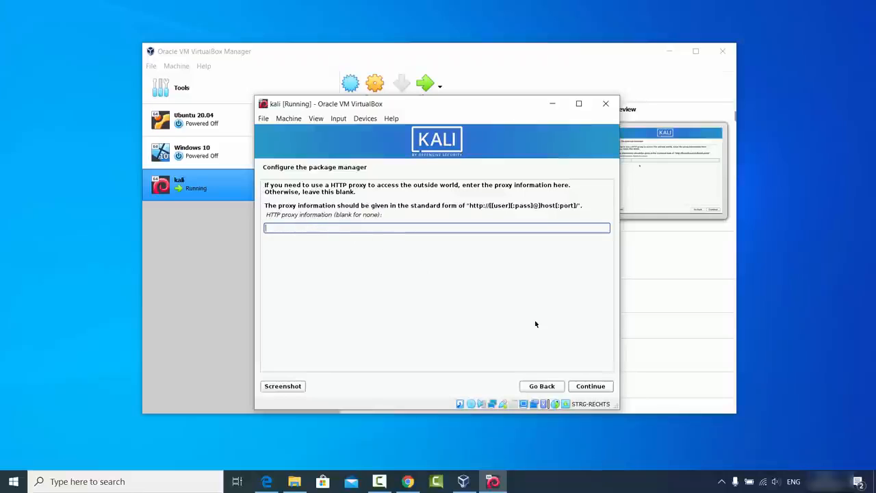
click(593, 388)
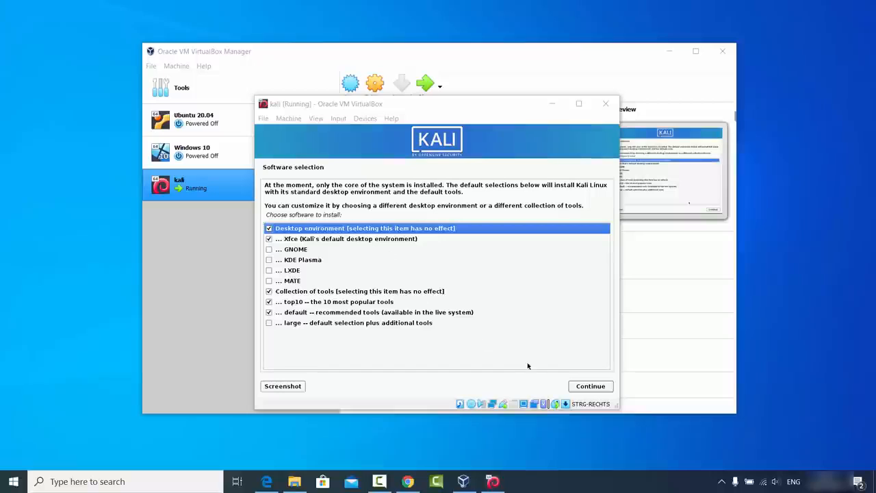
Install the default Xfce, top10 and tools selection, retrying after the install error
click(579, 386)
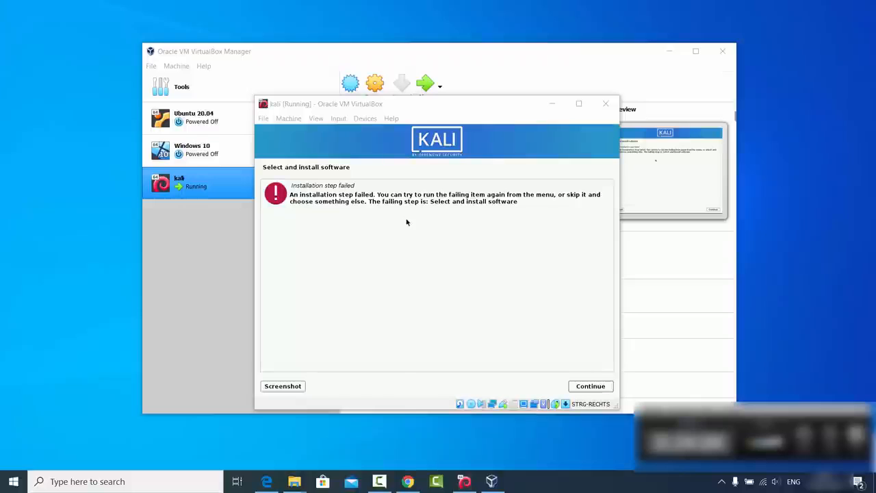
click(589, 386)
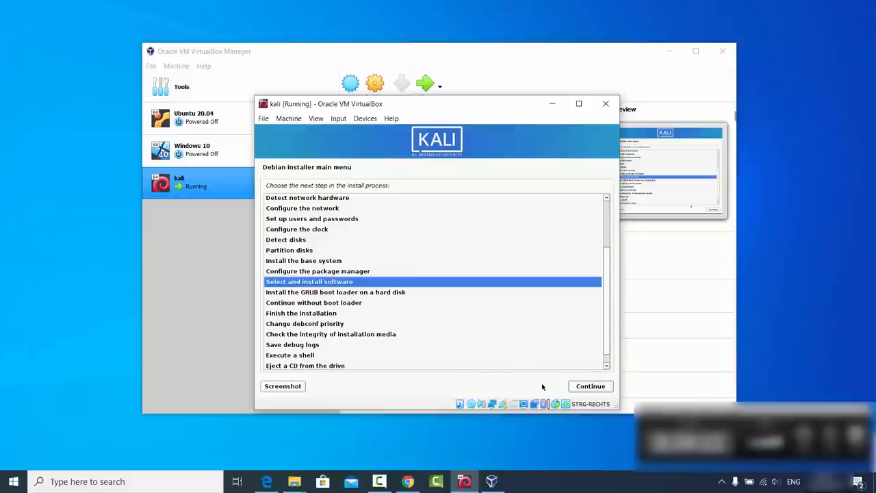
click(579, 388)
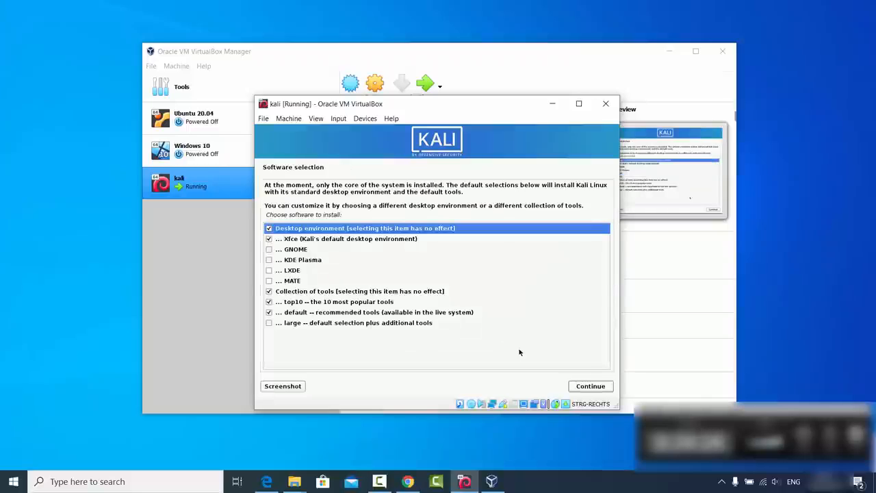
click(583, 387)
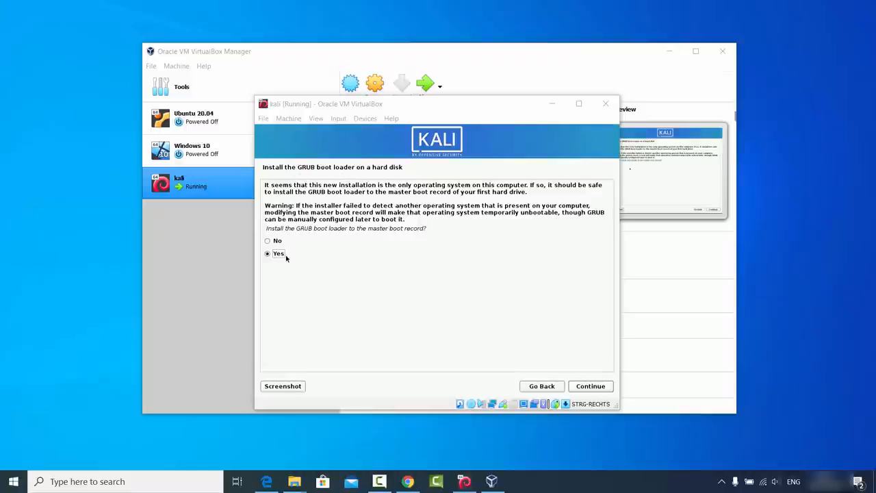
Install GRUB to the master boot record on /dev/sda and finish the installation
click(589, 386)
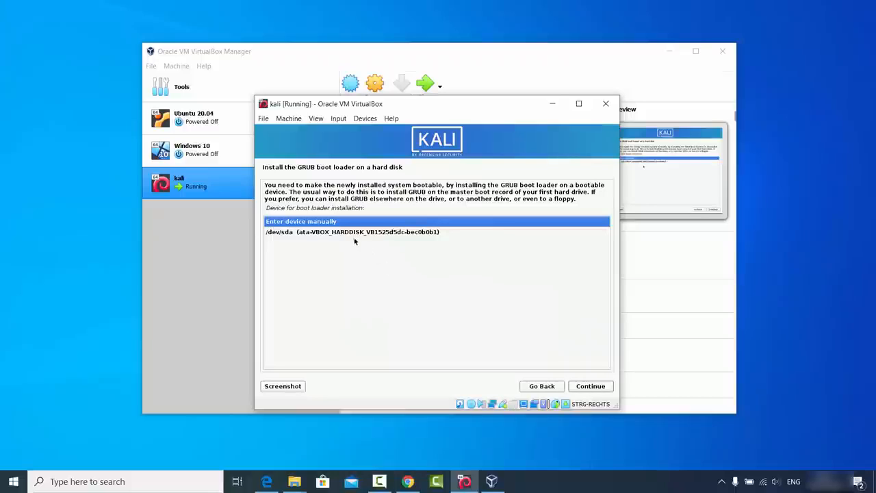
click(311, 233)
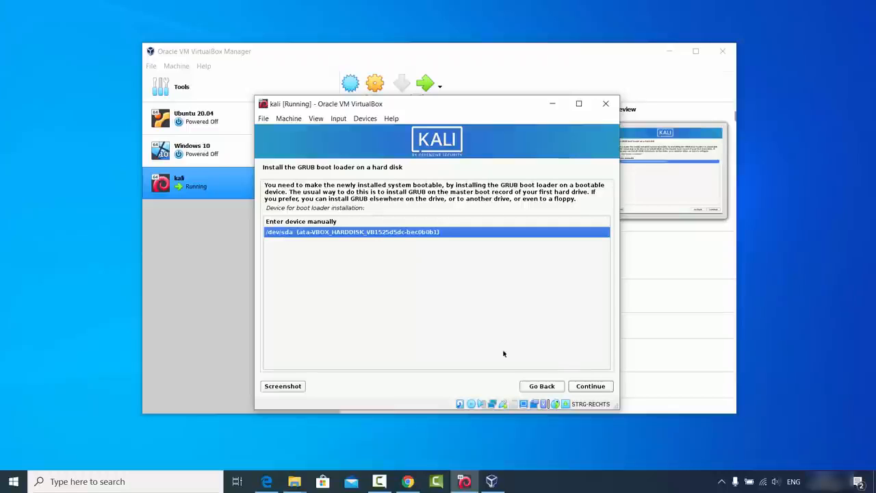
click(583, 387)
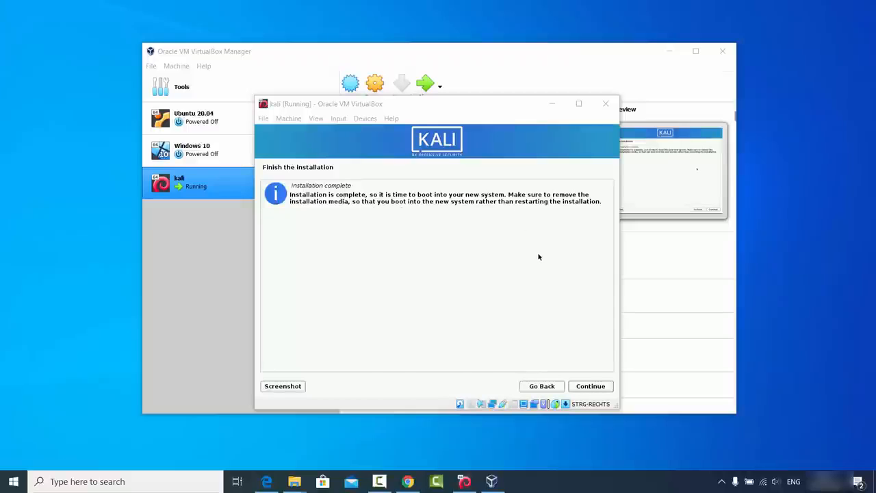
click(587, 387)
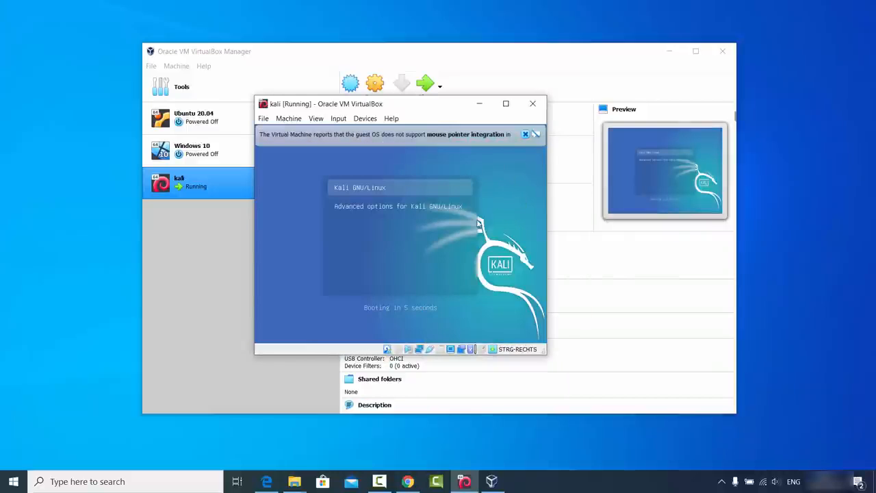
Dismiss both mouse integration notices and log in with the new username and password
click(525, 135)
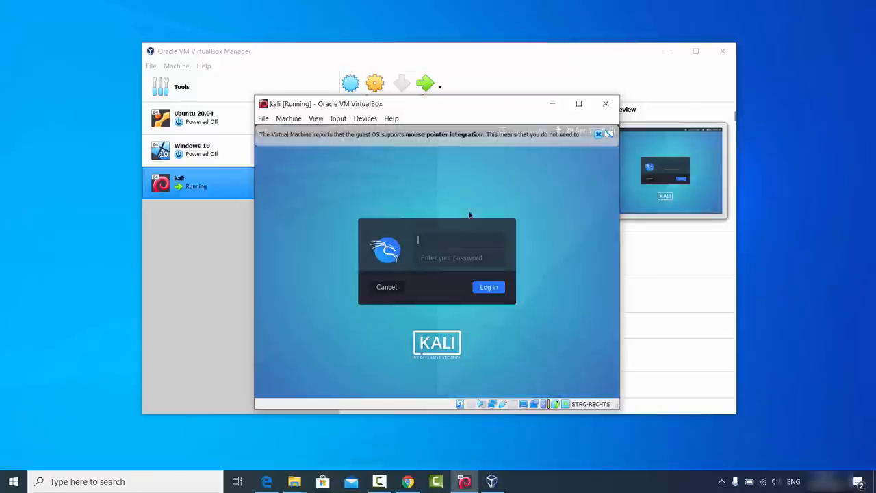
click(597, 135)
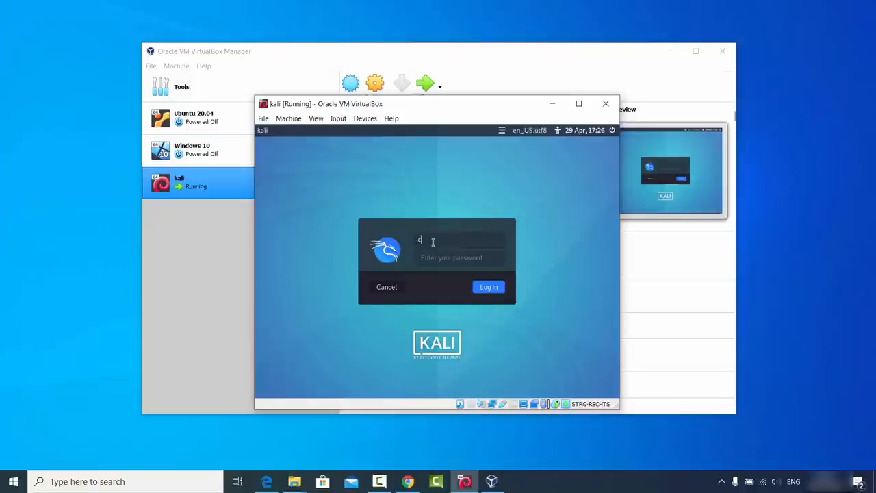
text(odebind)
key(Tab)
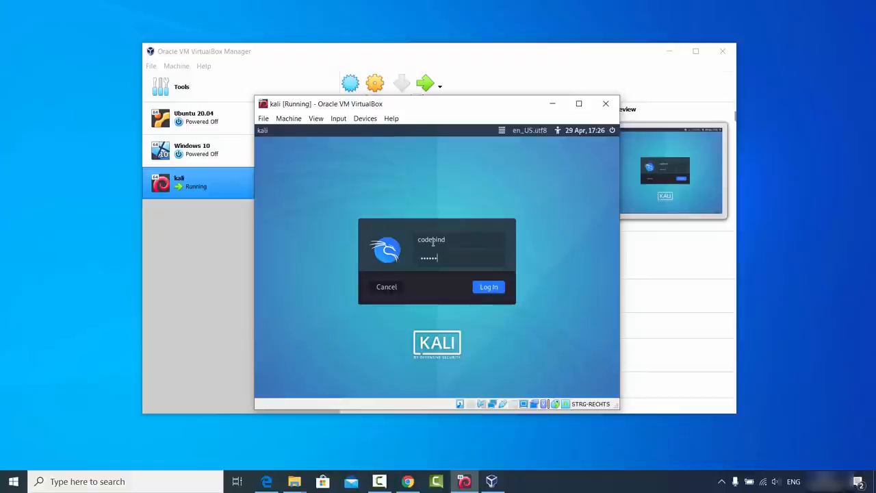
click(479, 288)
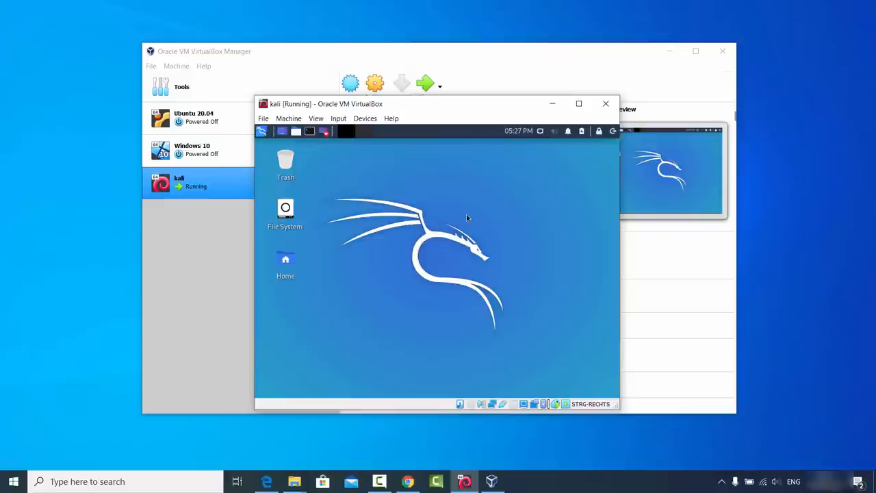
Maximize the Kali VM window, restore it to normal size, and open Kali's applications menu
click(578, 104)
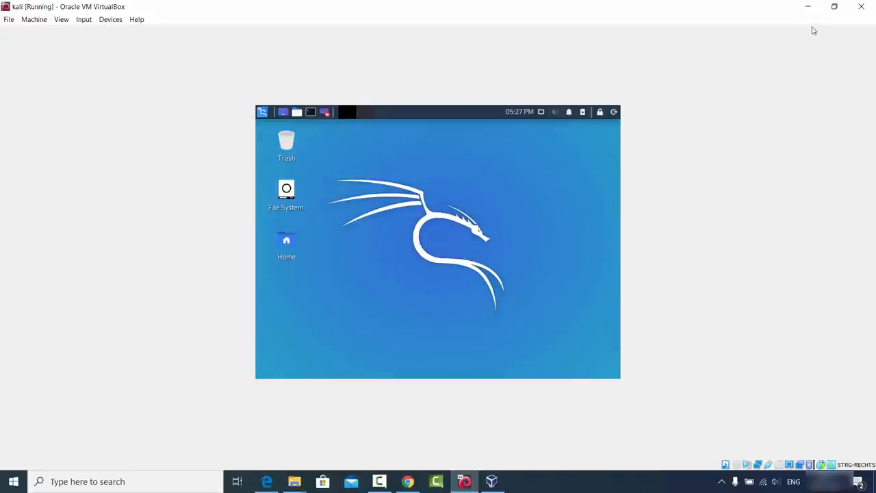
click(834, 7)
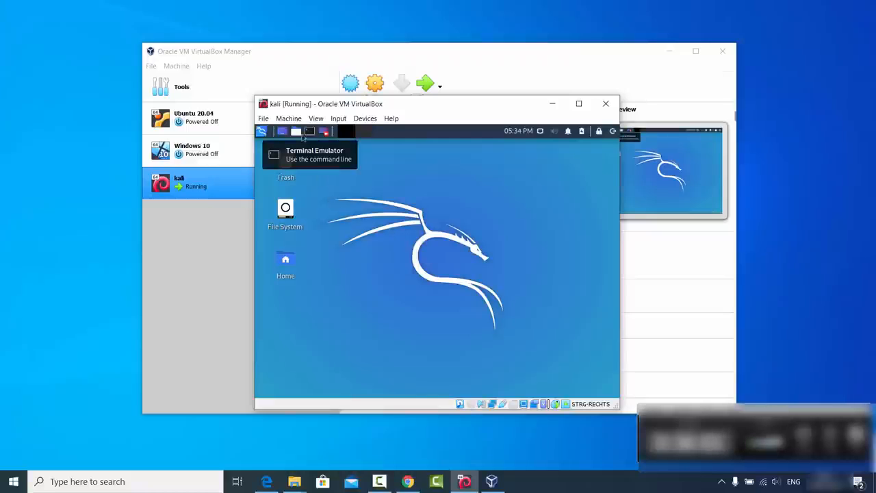
click(262, 132)
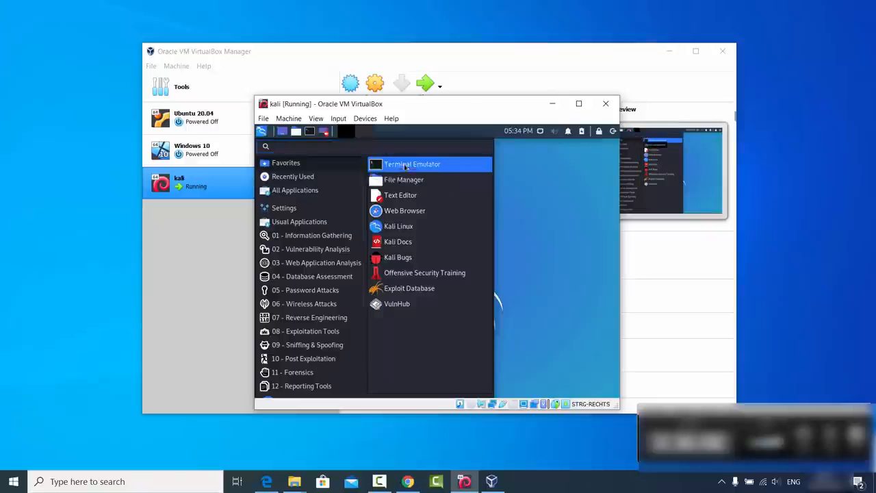
In a new terminal, run 'sudo apt update && sudo apt install -y linux-headers-$(uname -r)' with the sudo password
click(402, 165)
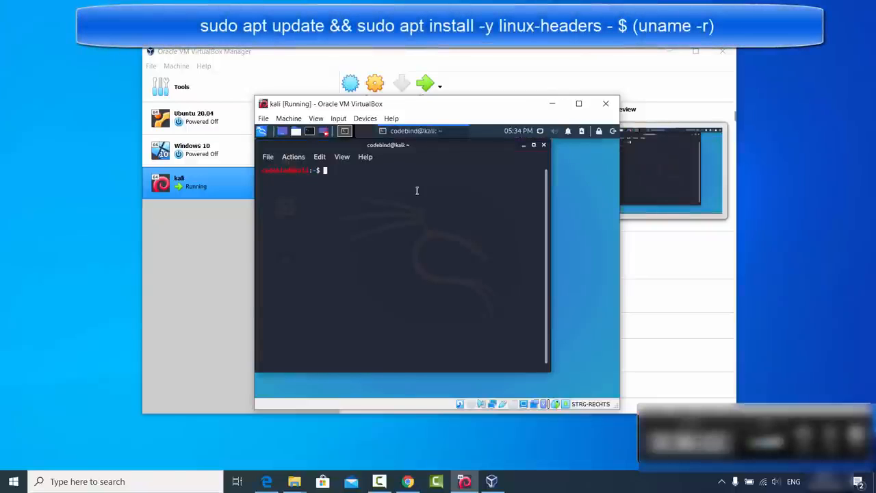
text(sudo apt update && sudo apt install -y linux-headers-$(uname -r))
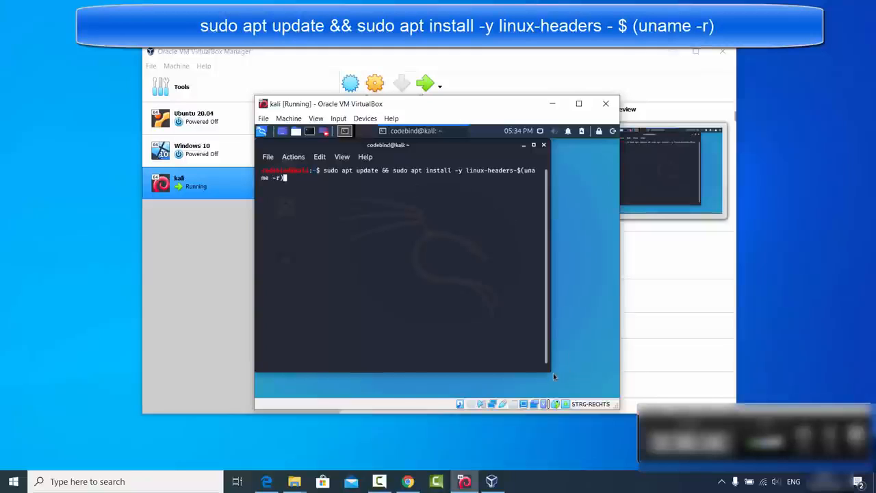
drag(552, 373, 610, 396)
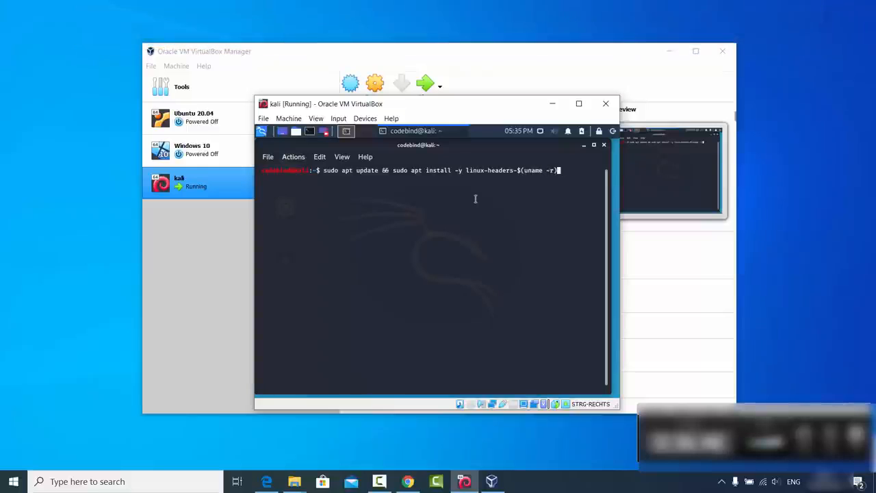
key(Return)
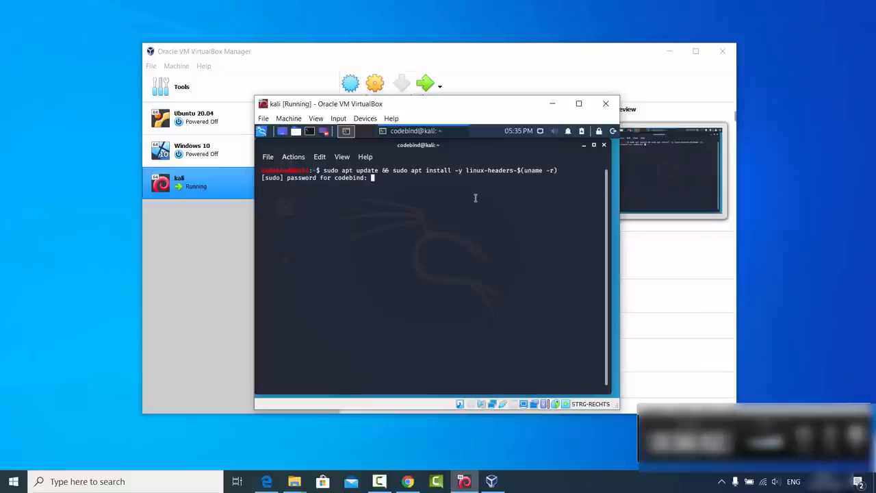
key(Return)
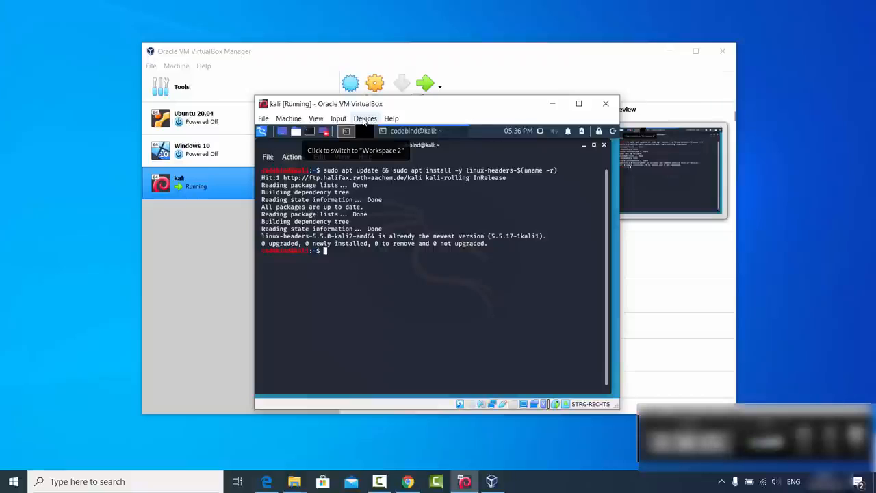
Insert the Guest Additions CD image from the Devices menu and minimize the Kali terminal
click(365, 119)
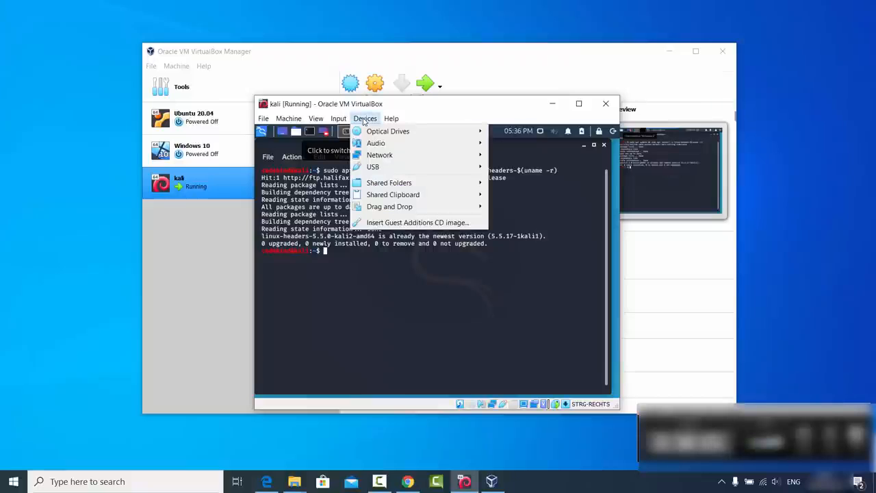
click(394, 223)
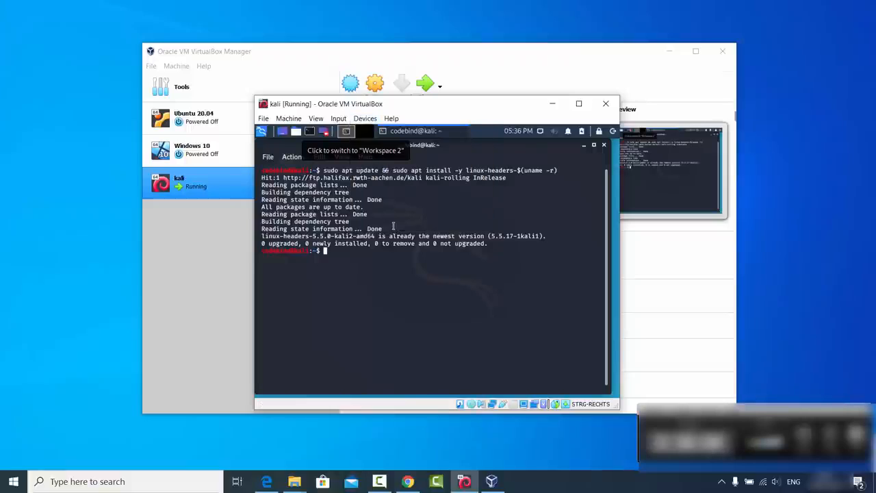
click(583, 146)
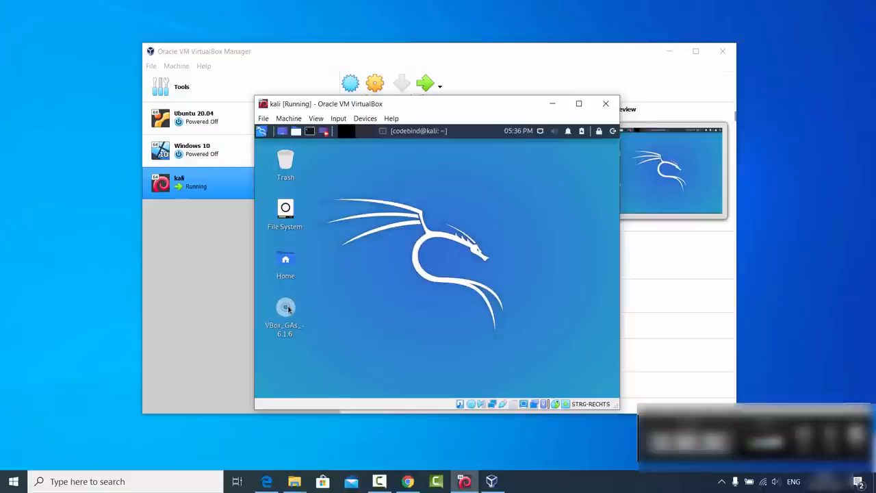
Copy all 14 files from the VBox_GAs disc into the Downloads folder and open a terminal
double_click(286, 309)
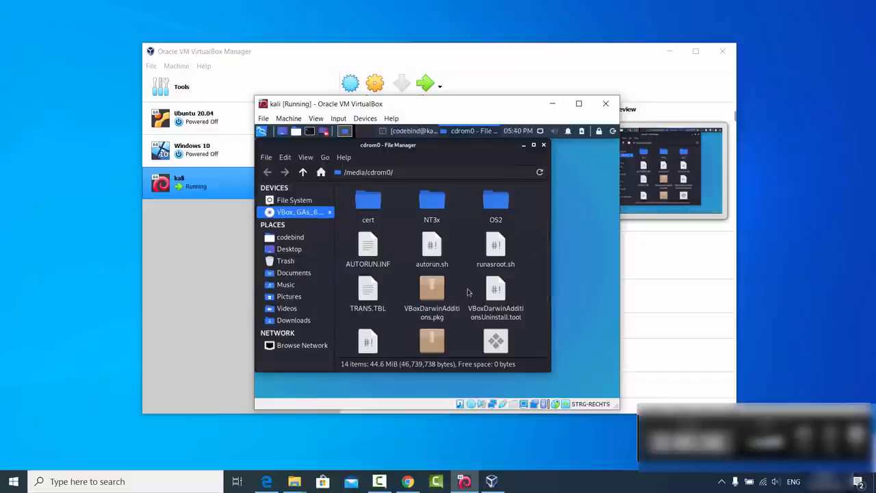
key(ctrl+a)
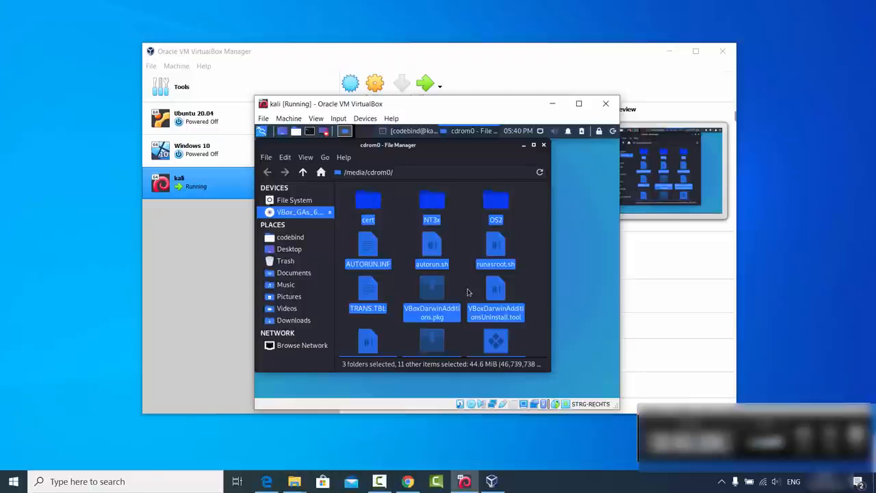
click(301, 323)
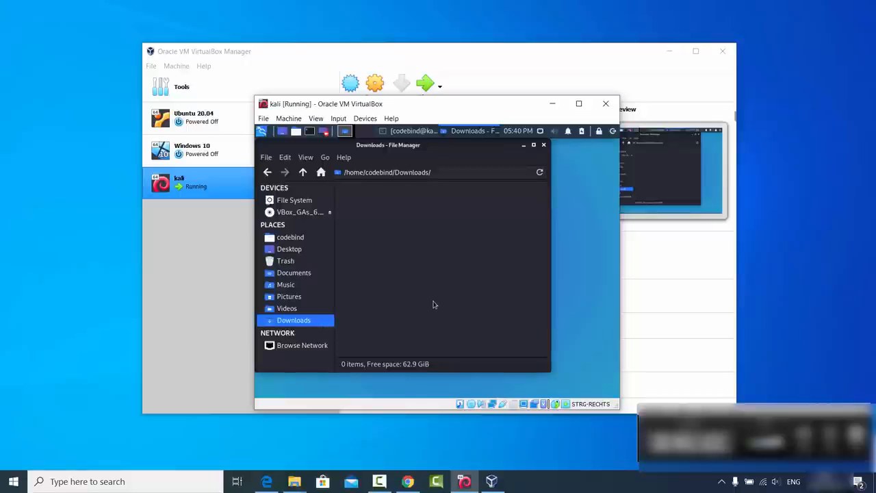
key(ctrl+v)
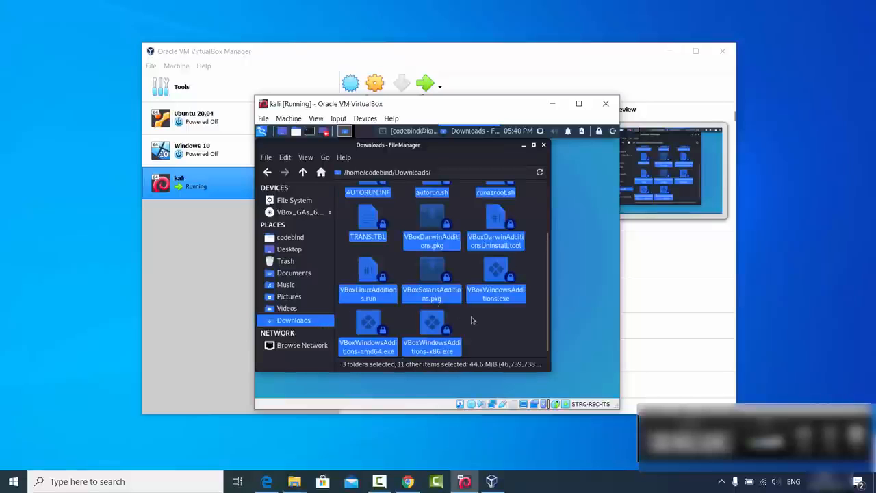
click(478, 326)
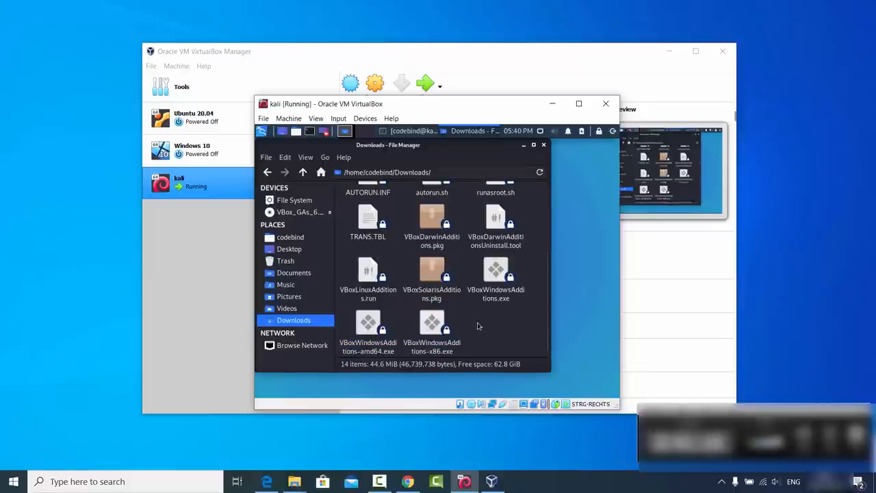
scroll(461, 340, up, 1)
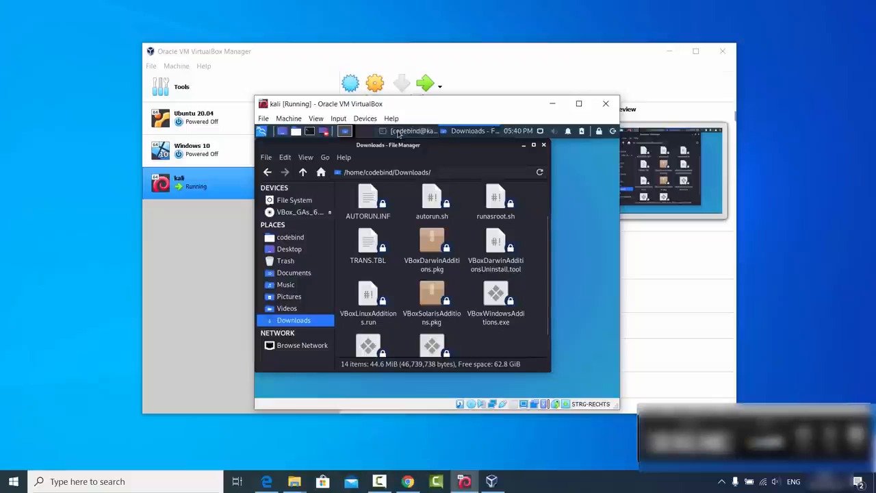
click(308, 132)
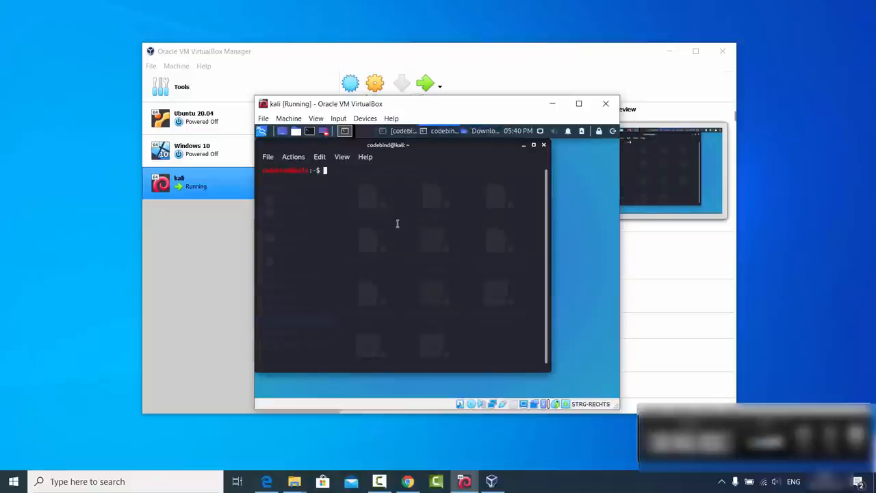
Change into the Downloads folder and list its files
text(cd Dow)
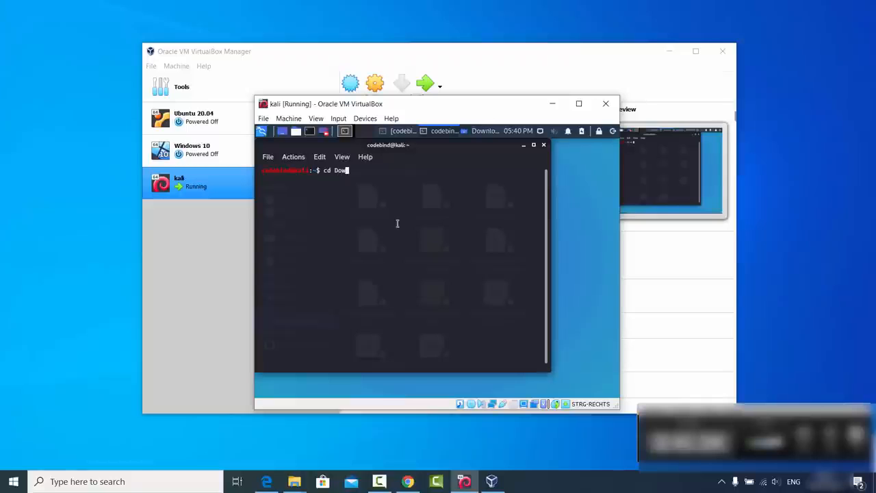
key(Tab)
key(Return)
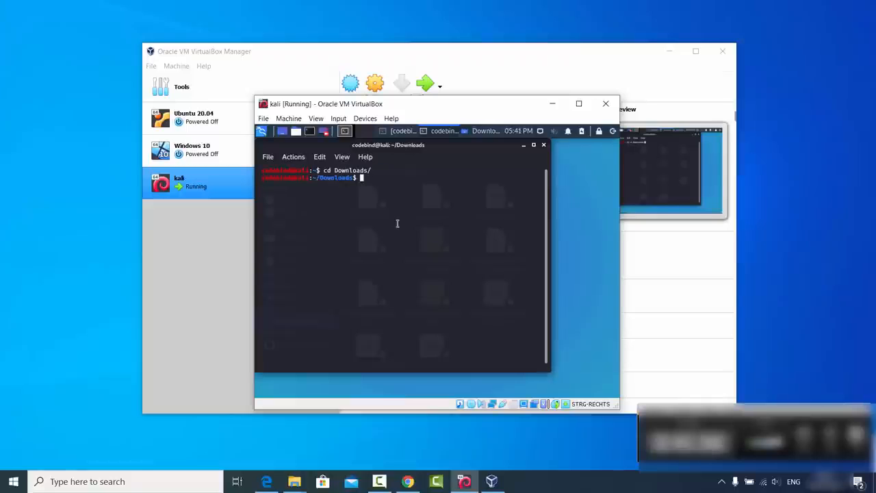
text(ls)
key(Return)
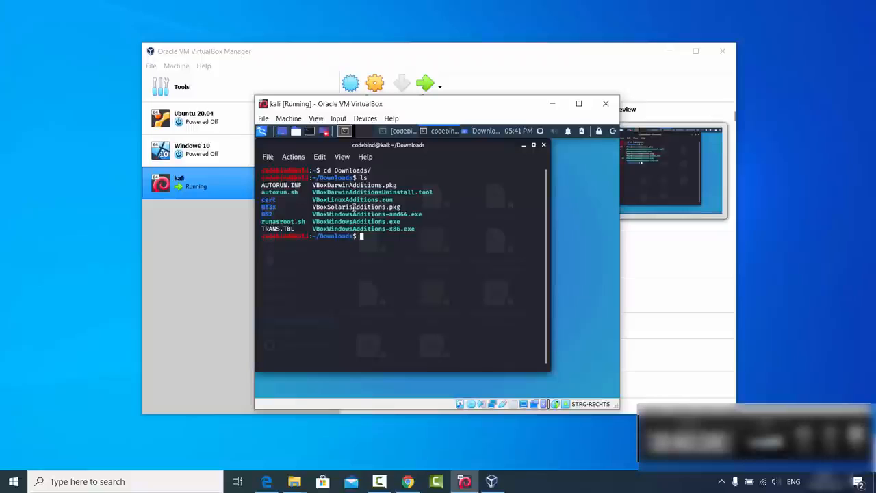
Run 'chmod 755 VBoxLinuxAdditions.run' and enter './VBoxLinuxAdditions.run' to launch the installer
text(chmod 755)
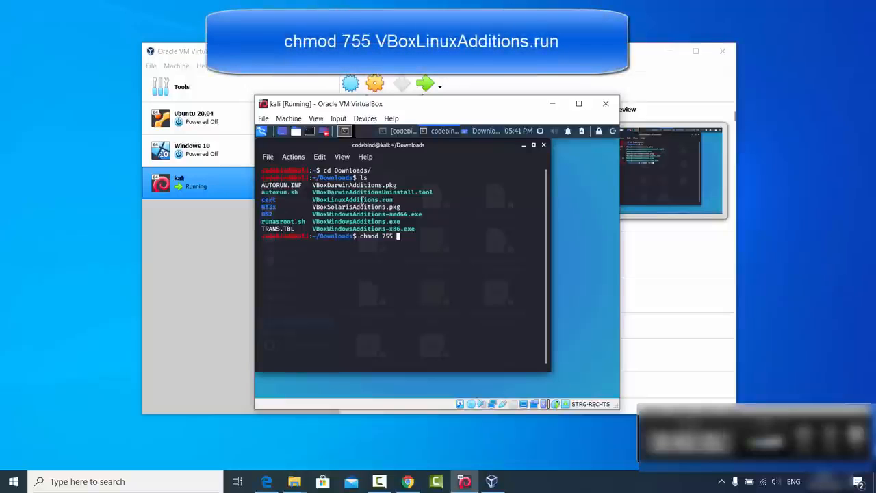
double_click(361, 199)
middle_click(362, 199)
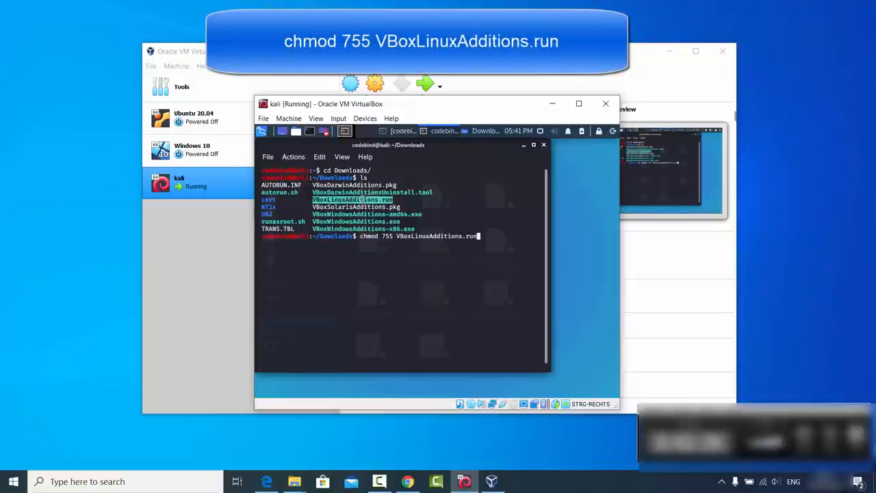
key(Return)
click(425, 258)
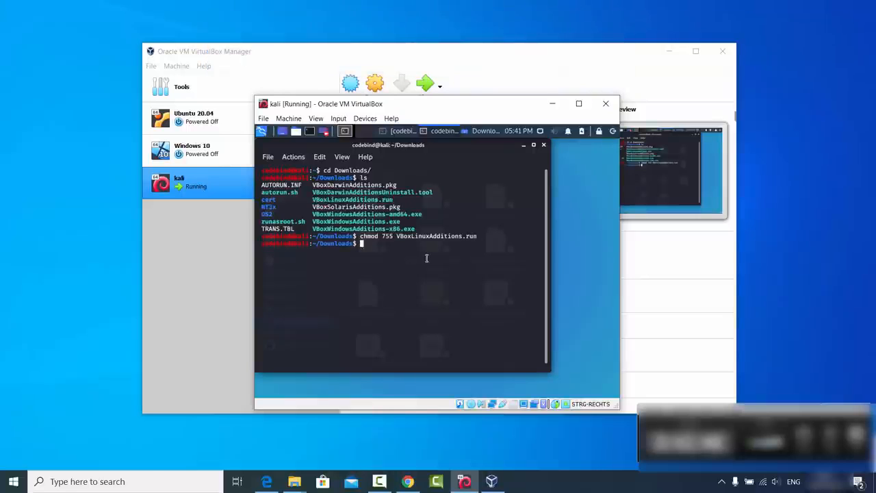
text(./)
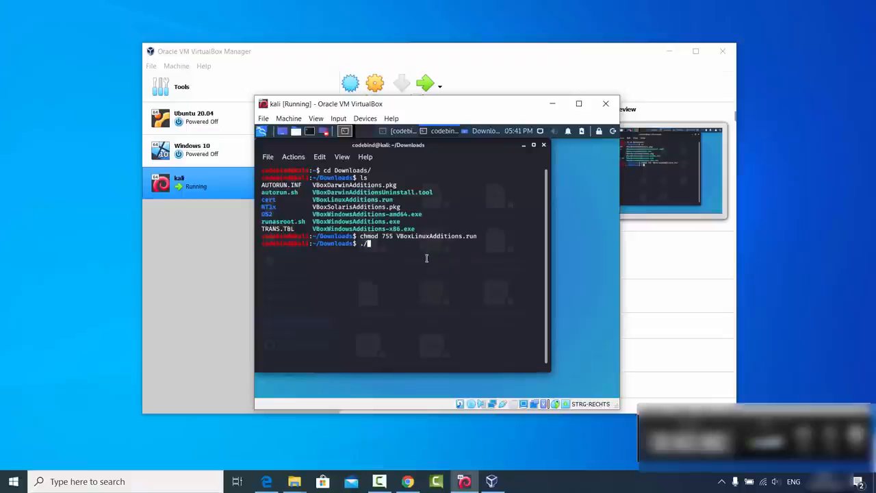
text(VBoxLinuxAdditions.run)
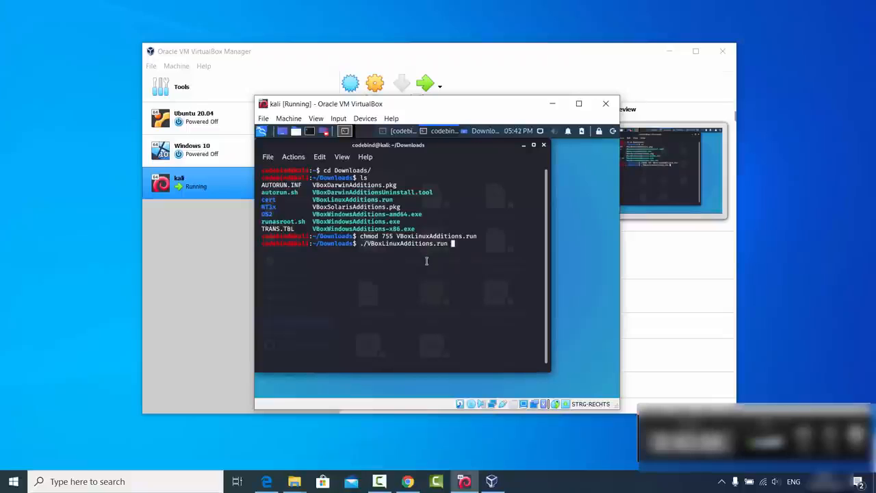
Rerun the failed ./VBoxLinuxAdditions.run with sudo, enter the password, and answer yes
key(Return)
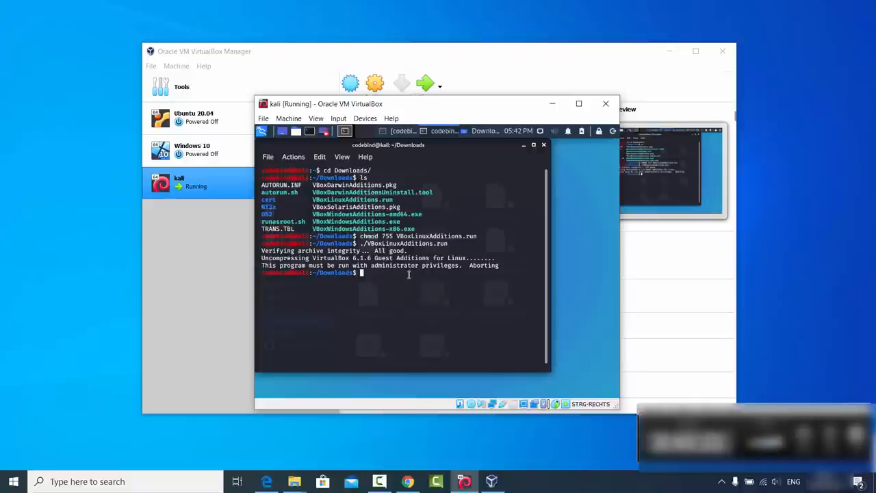
key(Up)
key(Left)
key(Left)
key(Left)
key(Left)
key(Left)
key(Left)
key(Left)
key(Left)
key(Left)
key(Left)
key(Left)
key(Left)
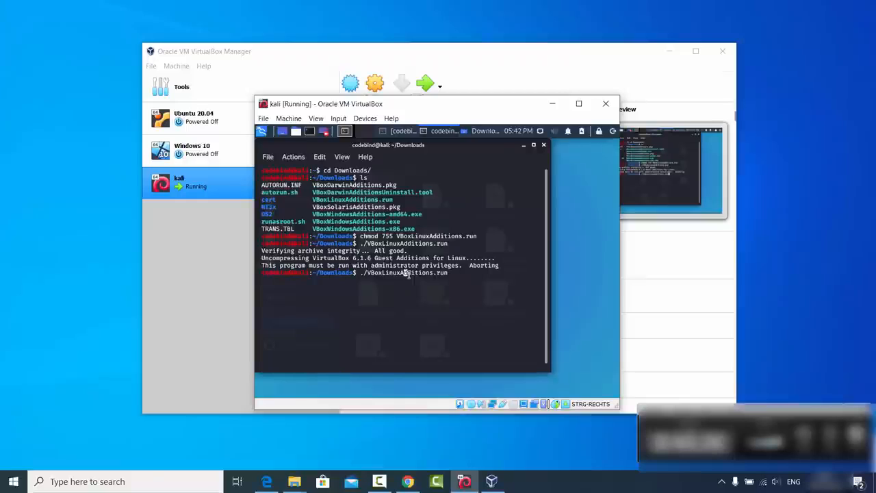
key(Left)
key(Left)
key(Left)
key(Left)
key(Left)
key(Left)
key(Left)
key(Left)
key(Left)
key(Left)
key(Left)
text(sudo)
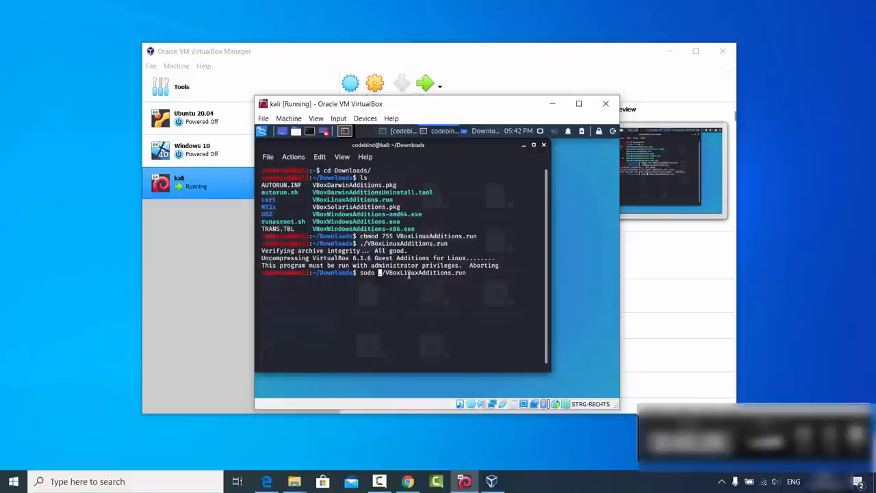
key(Return)
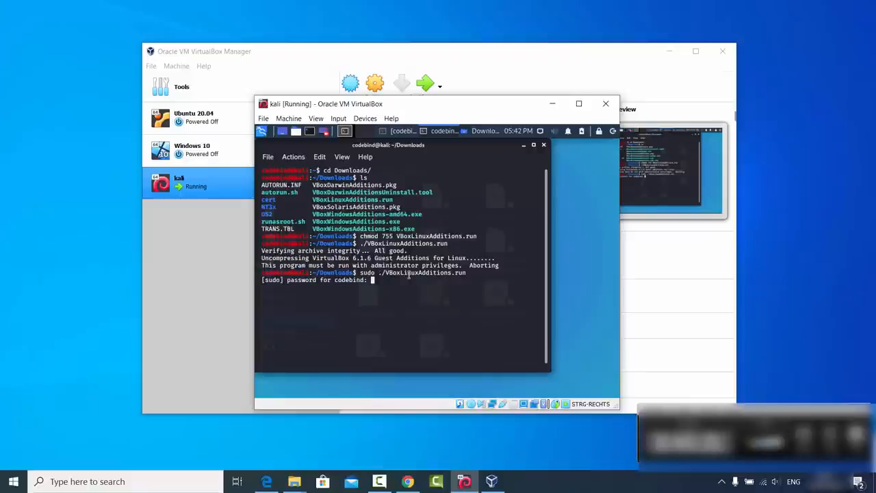
key(Return)
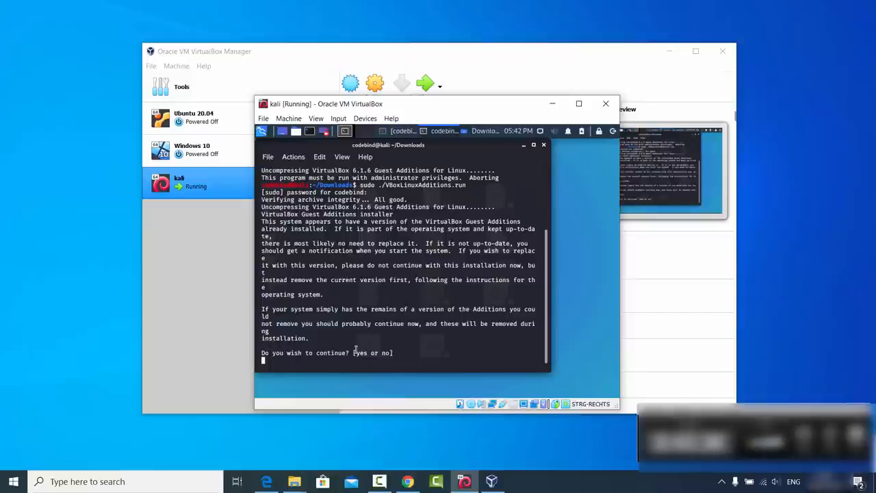
text(yes)
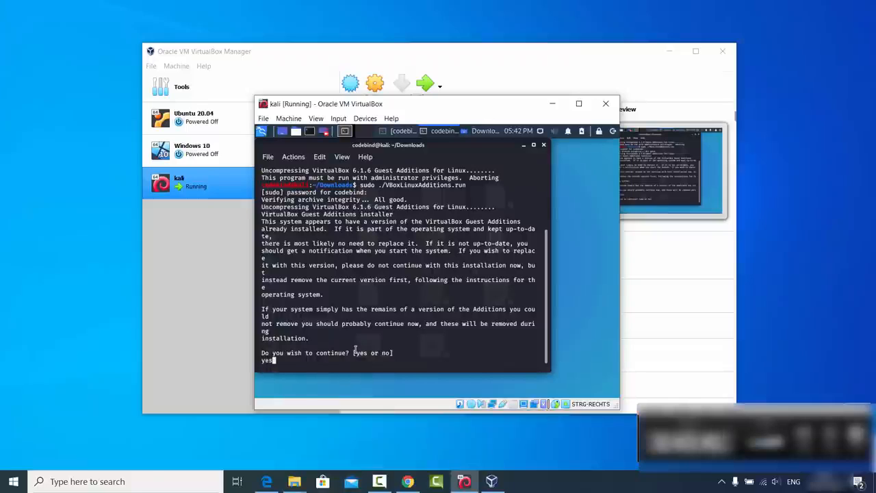
key(Return)
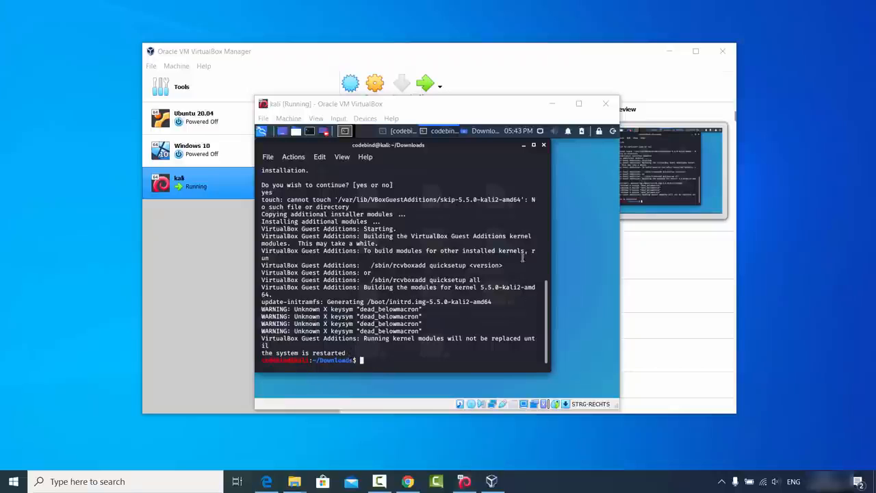
Close the terminal and file manager, then shut down Kali from the Log Out menu
click(544, 145)
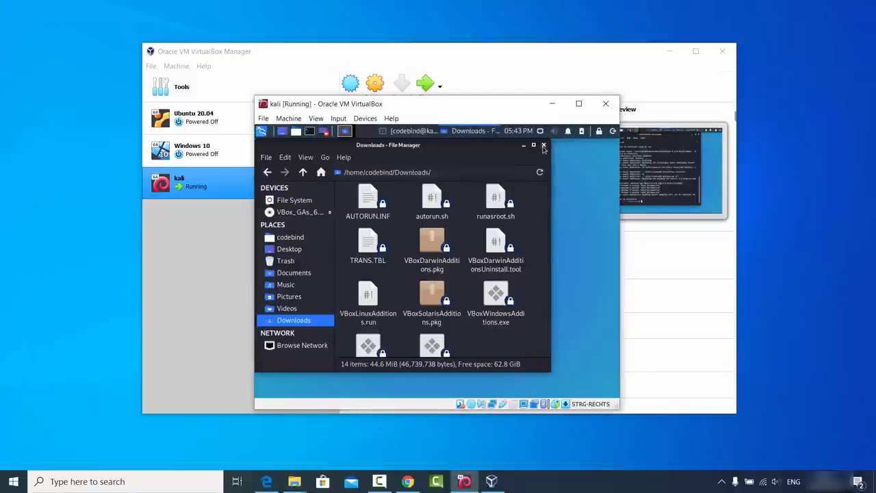
click(543, 146)
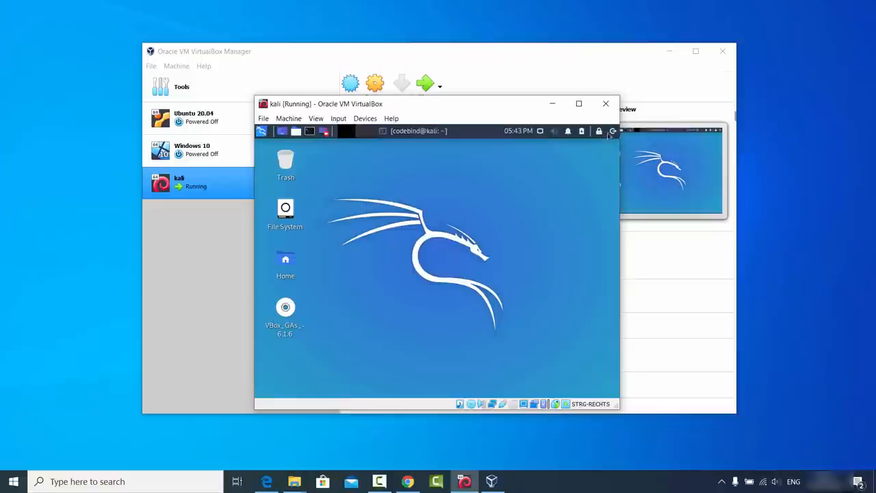
click(612, 131)
click(511, 245)
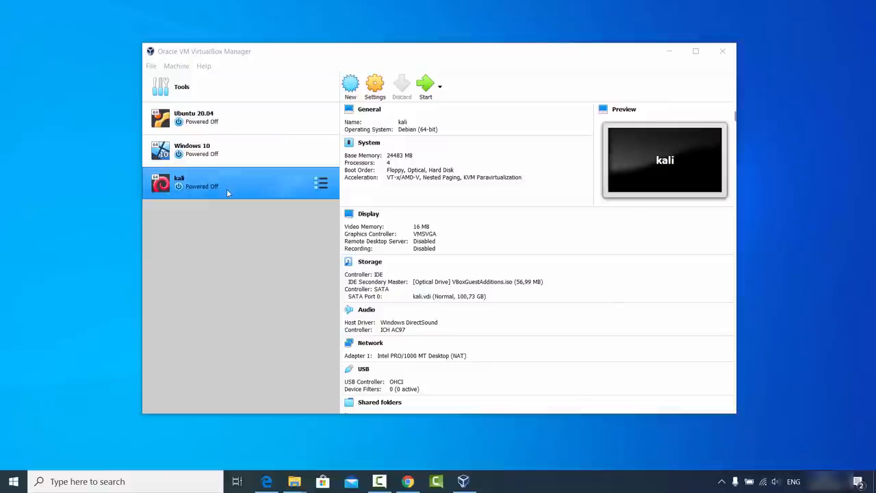
Start the kali VM, log in with the account password, and enlarge the terminal window
click(424, 87)
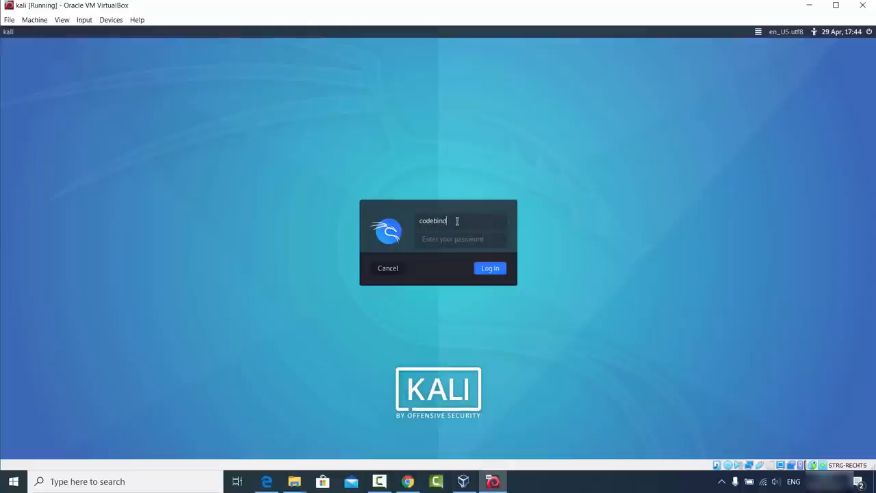
key(Tab)
text(kal)
key(Return)
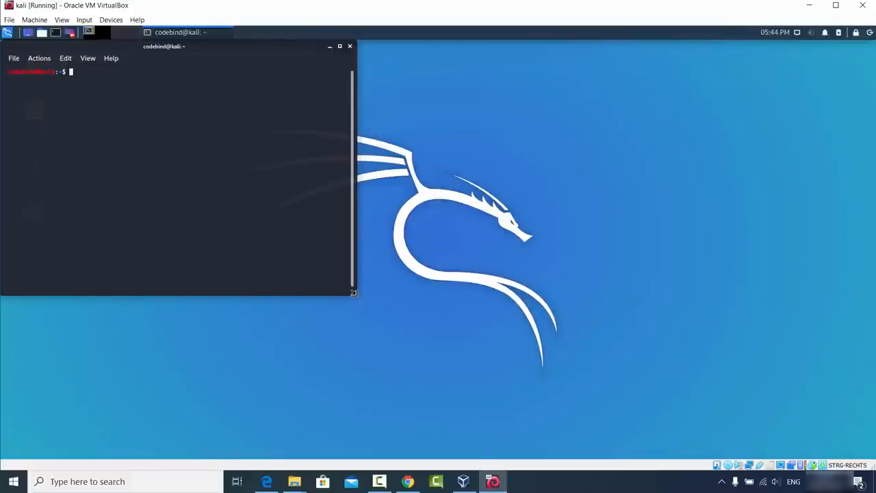
drag(353, 299, 682, 388)
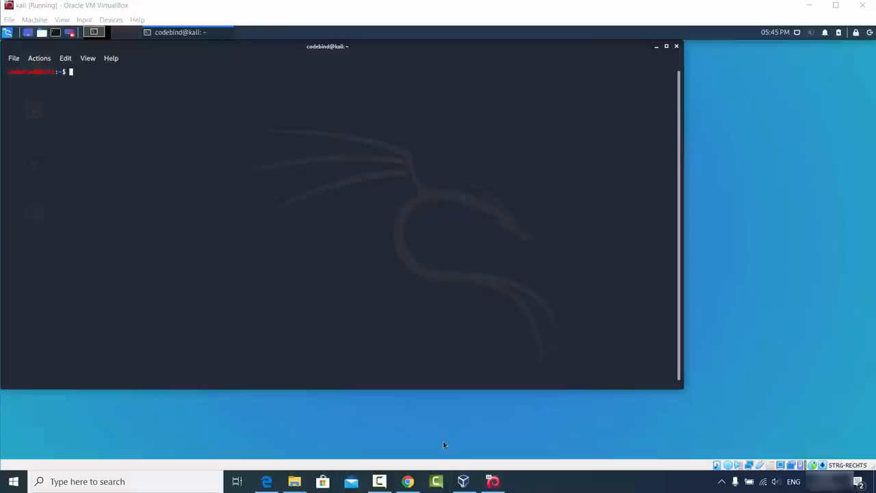
Copy the intro paragraph from Chrome's Kali downloads page, then minimize Chrome
click(407, 481)
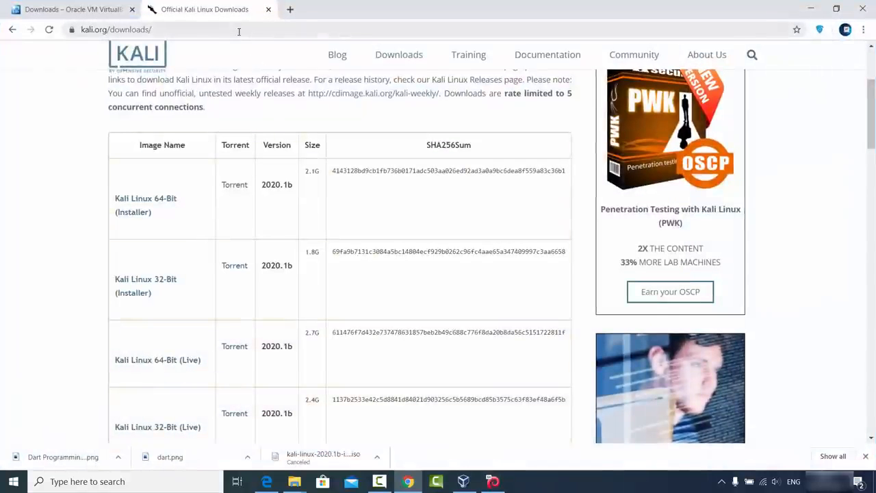
scroll(254, 130, up, 1)
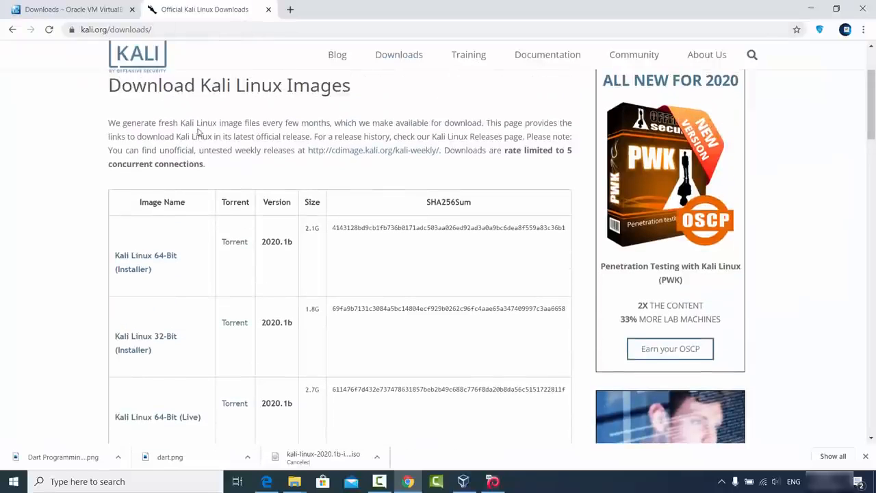
drag(110, 122, 441, 151)
key(ctrl+c)
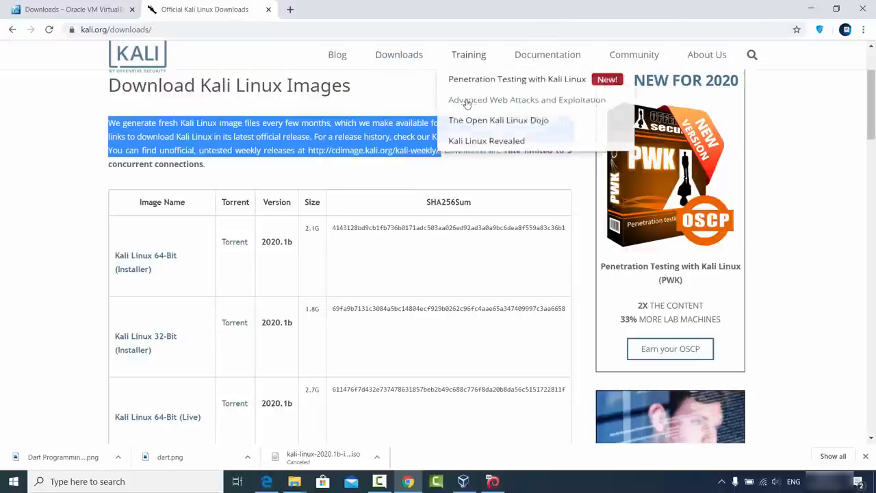
click(810, 9)
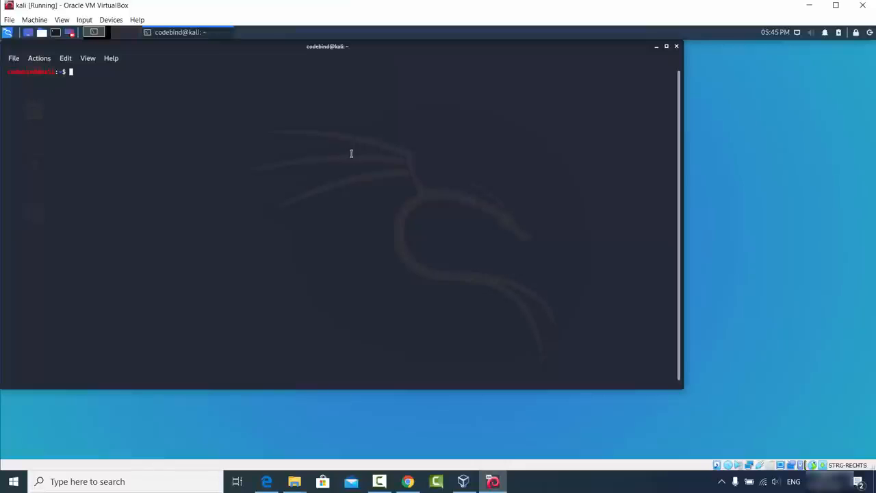
Paste the paragraph into the Kali terminal, then copy it back out with Copy Selection
key(ctrl+shift+v)
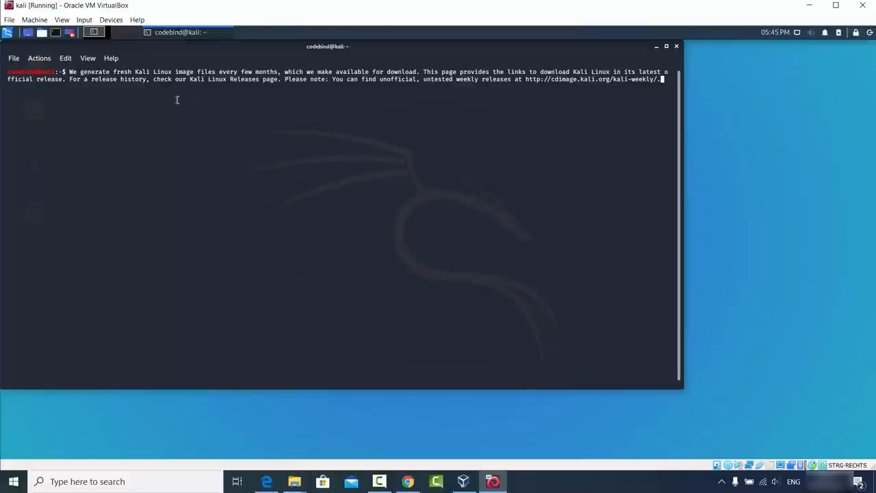
drag(24, 73, 656, 79)
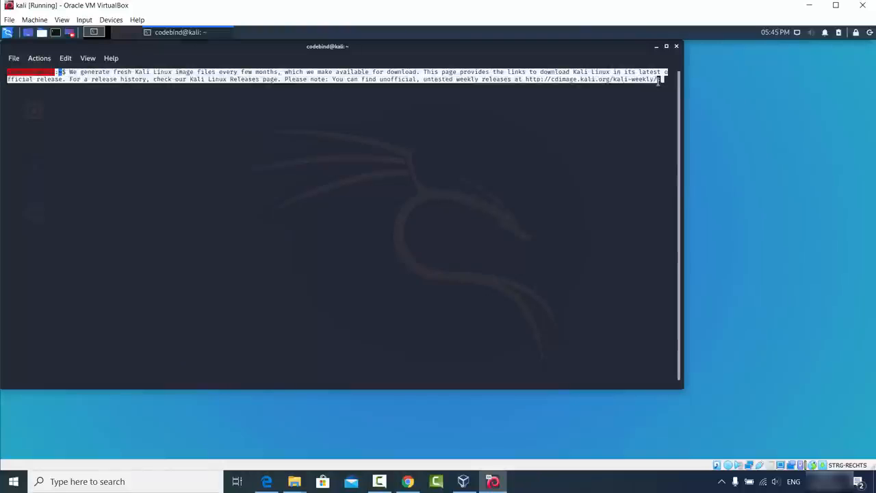
right_click(617, 84)
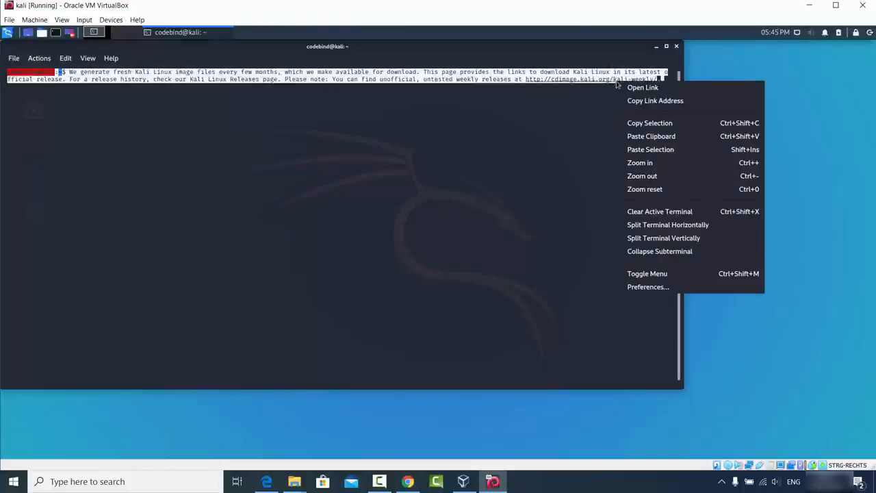
click(635, 123)
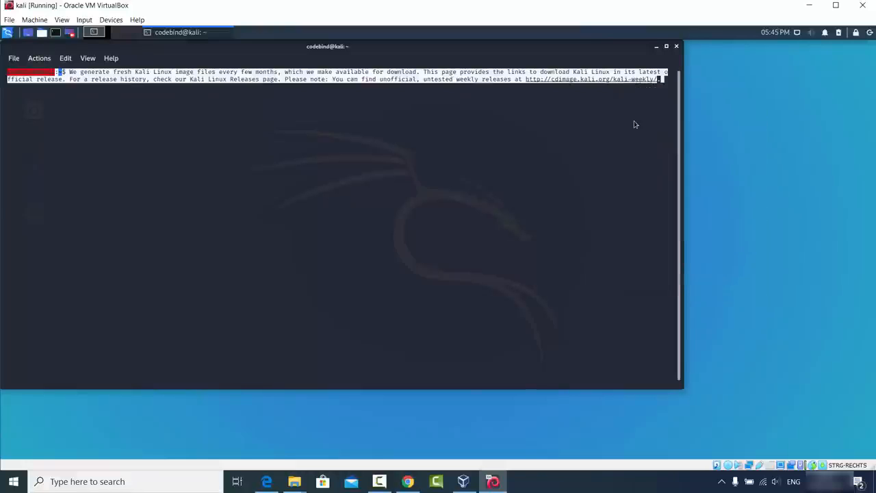
click(411, 483)
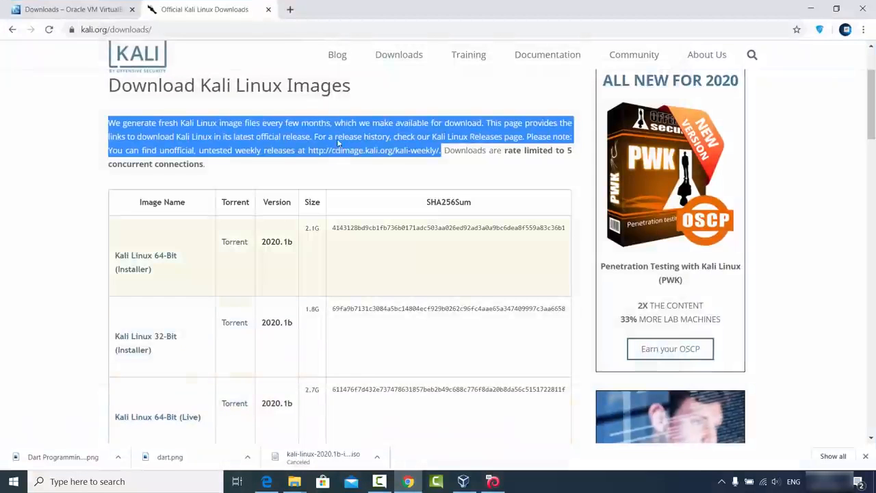
Paste the terminal-copied paragraph into a new Chrome tab's address bar, then minimize Chrome
click(290, 9)
key(ctrl+v)
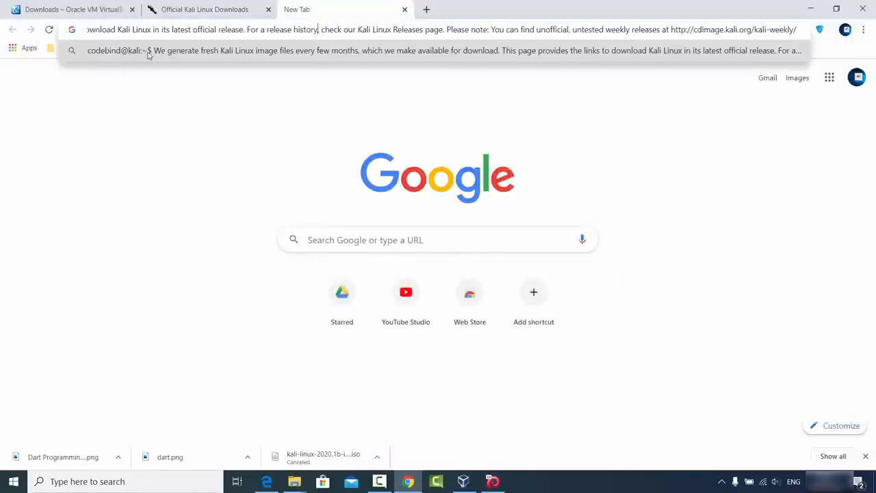
click(185, 133)
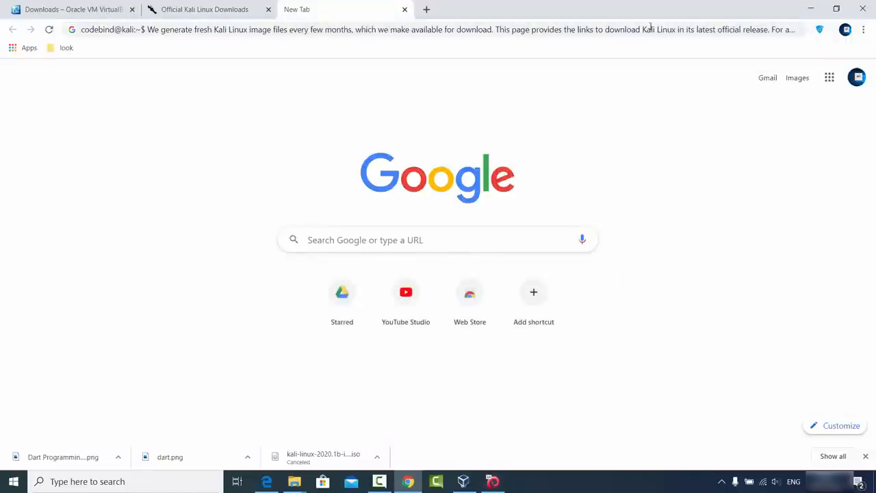
click(810, 9)
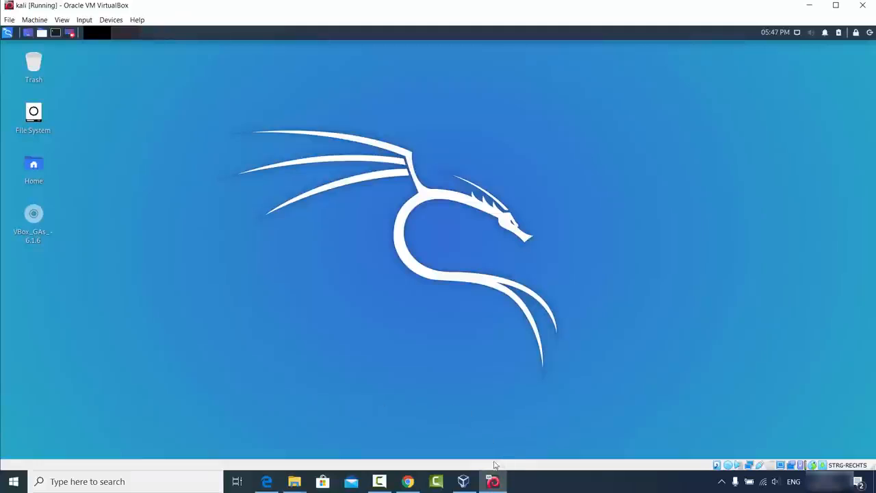
Drag sample.png from the D:\Pictures\kali Explorer window onto the Kali VM desktop
click(294, 481)
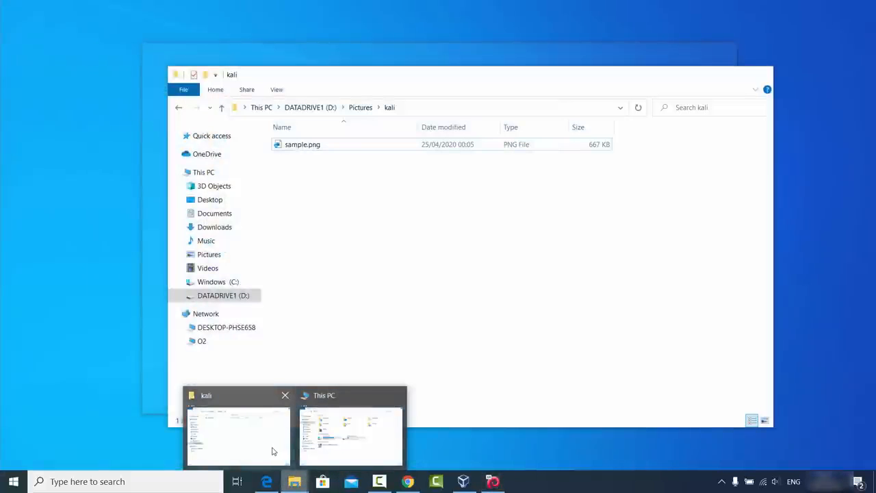
click(273, 450)
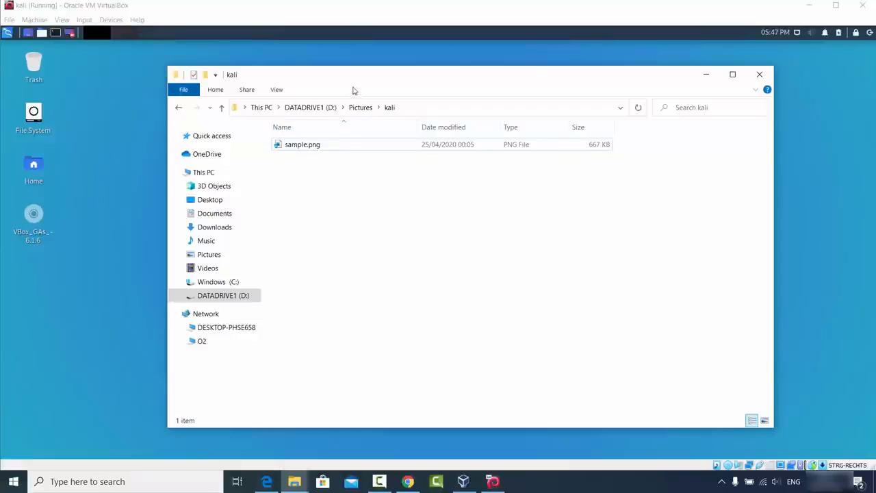
drag(353, 82, 518, 99)
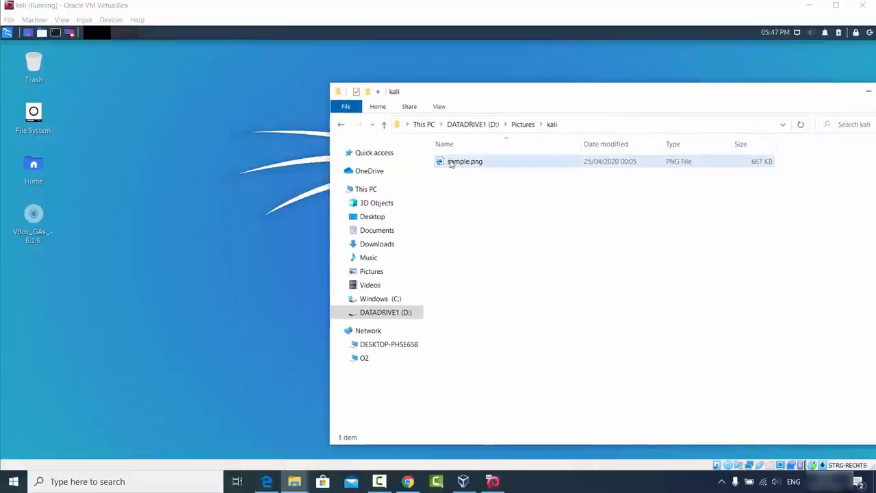
drag(462, 163, 155, 177)
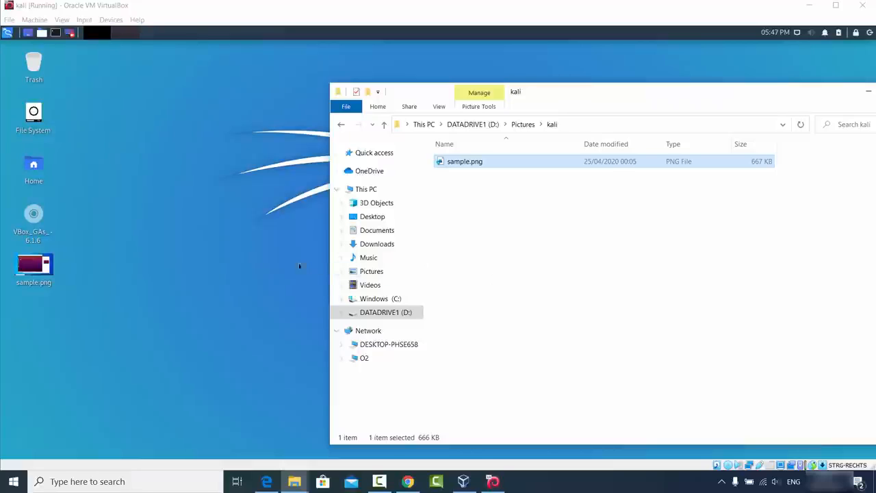
click(244, 249)
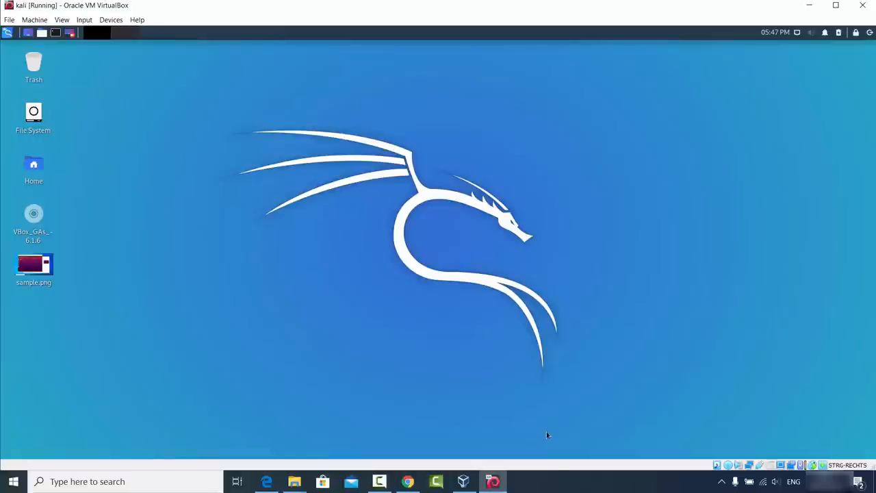
click(566, 490)
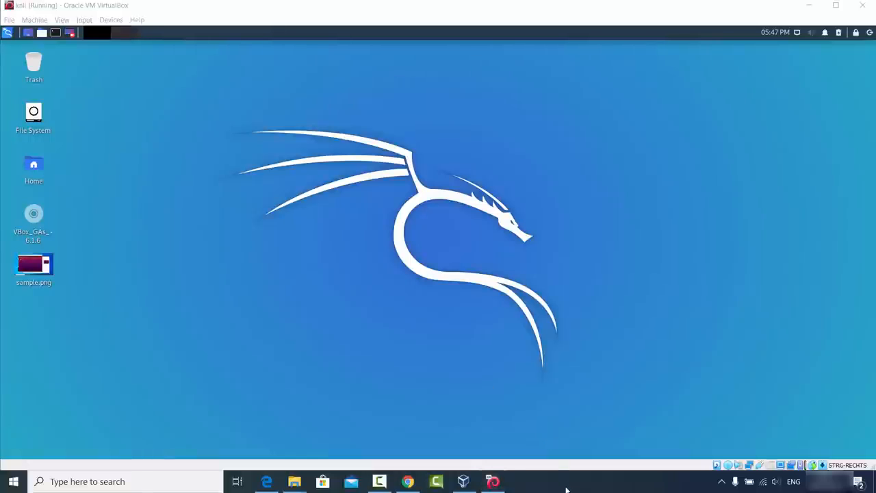